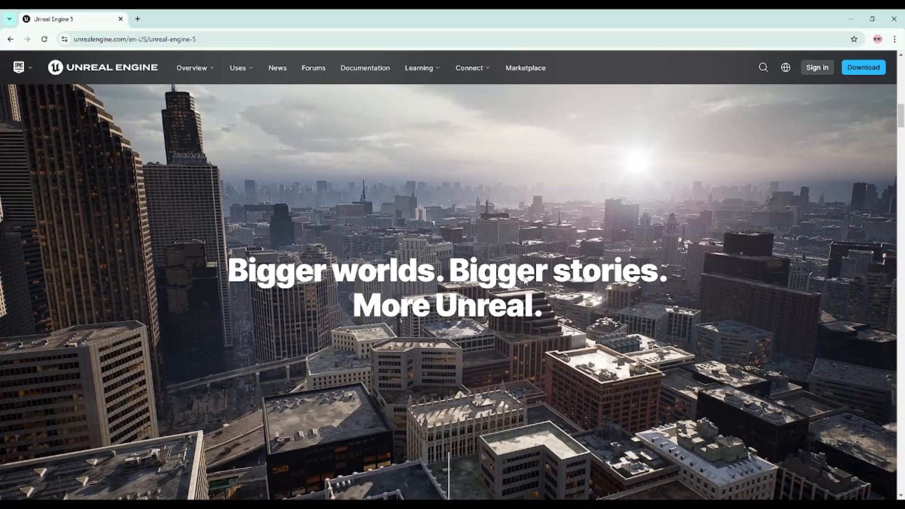
Step: Browse the Unreal Engine 5 overview page and open the Unreal Engine download page
scroll(524, 280, "down", 5)
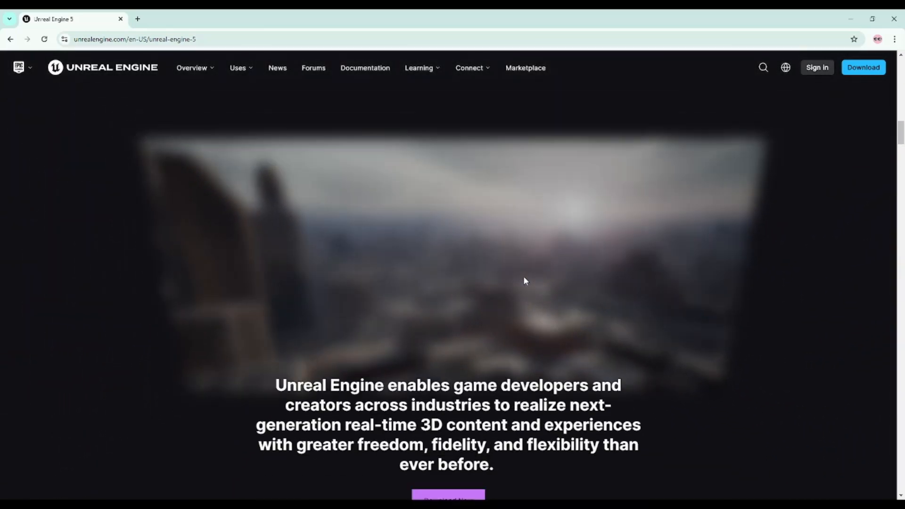
scroll(525, 280, "down", 3)
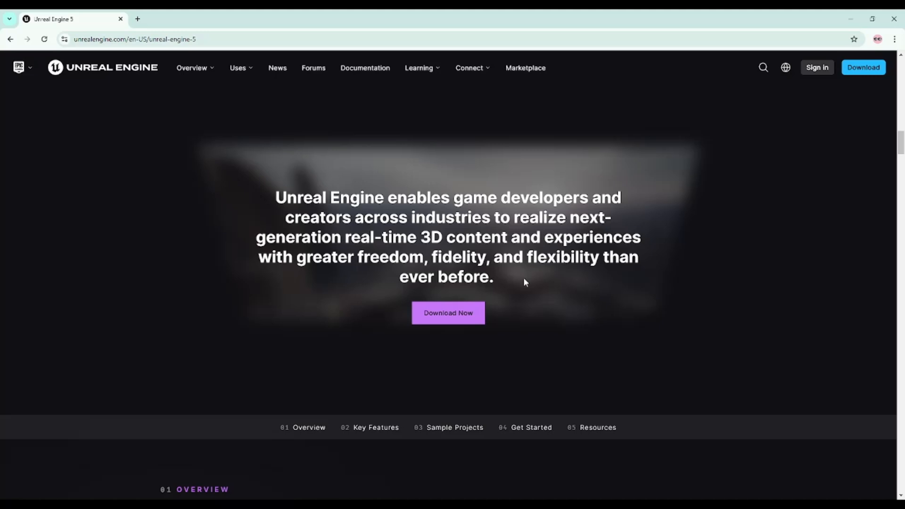
scroll(686, 253, "up", 1)
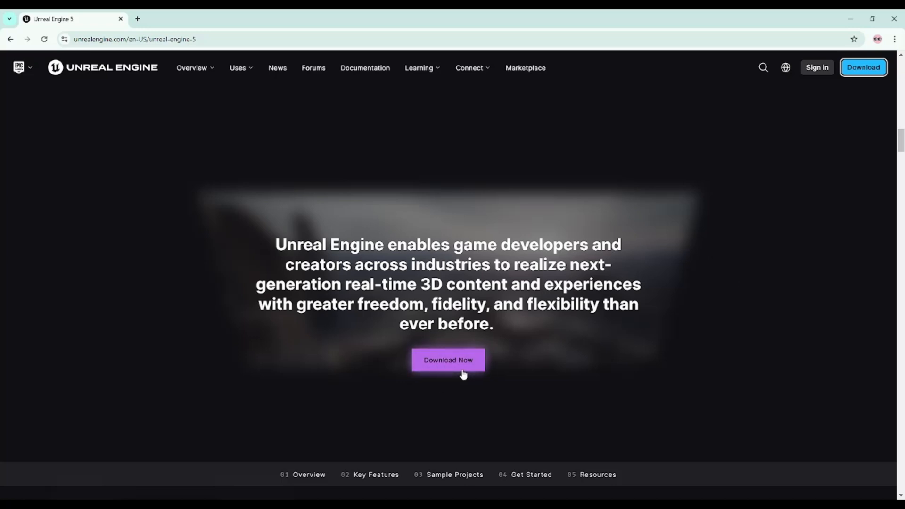
left_click(864, 71)
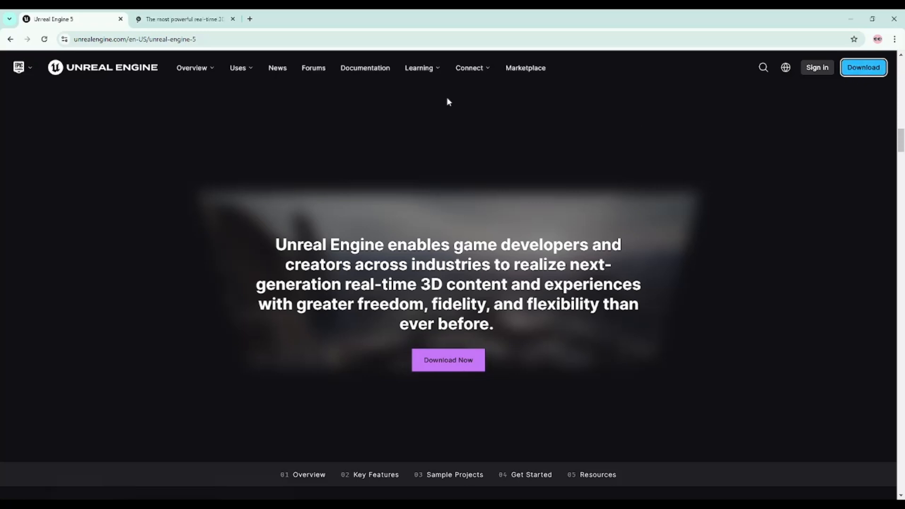
left_click(161, 17)
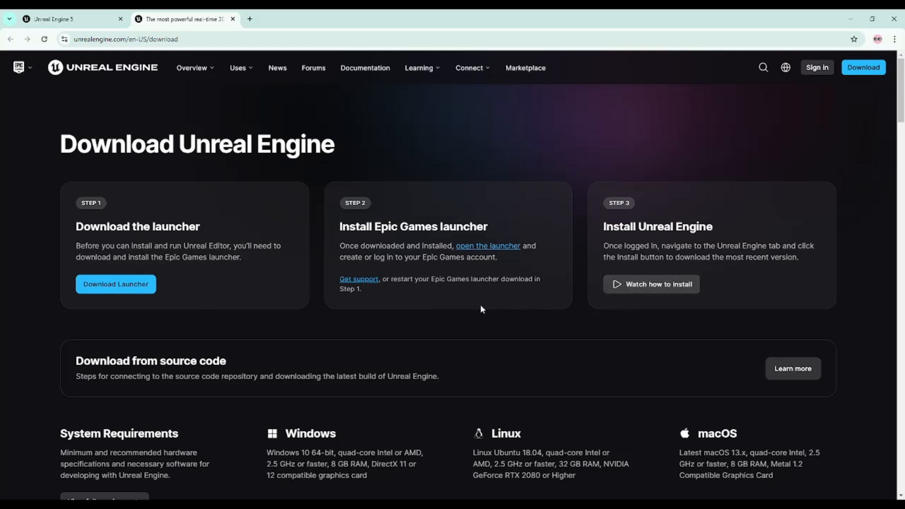
Step: Review the launcher installation steps and open the full system requirements for Unreal Engine
left_click_drag(376, 227, 495, 232)
left_click(513, 226)
scroll(547, 297, "down", 1)
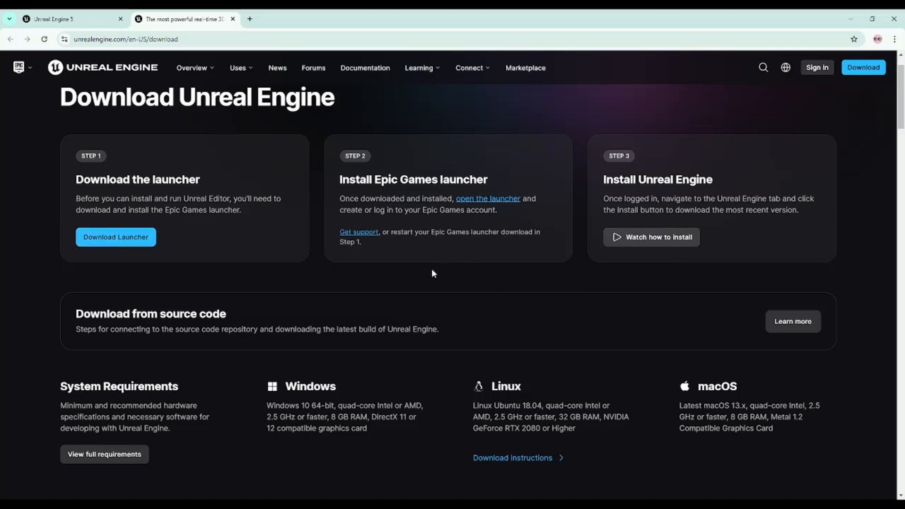
scroll(121, 450, "down", 2)
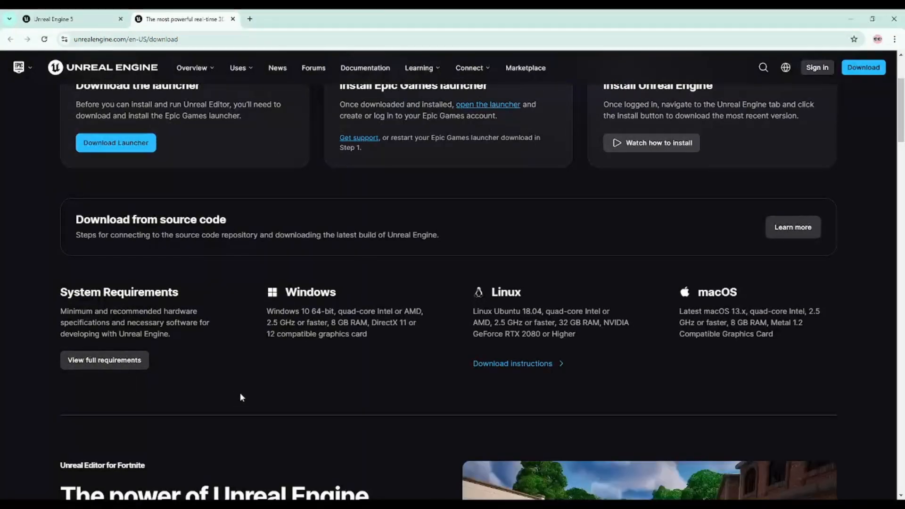
scroll(239, 394, "up", 1)
scroll(238, 398, "down", 1)
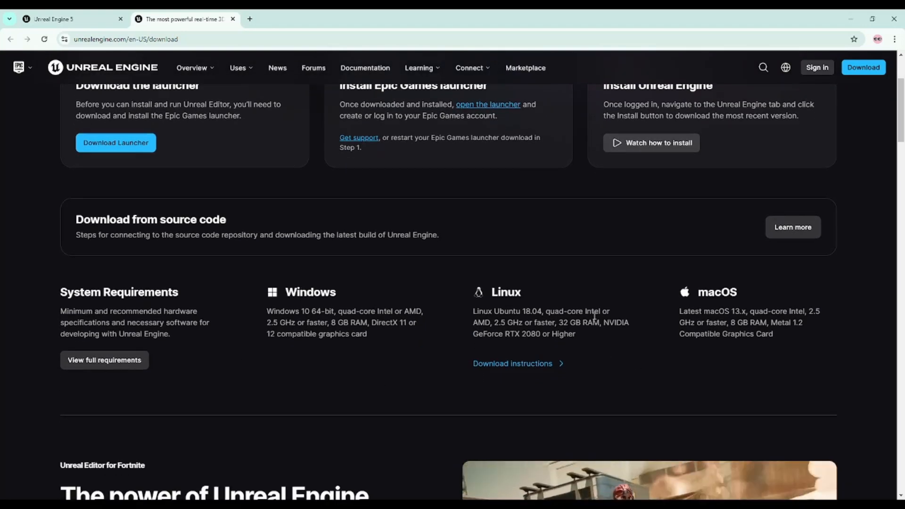
left_click(104, 361)
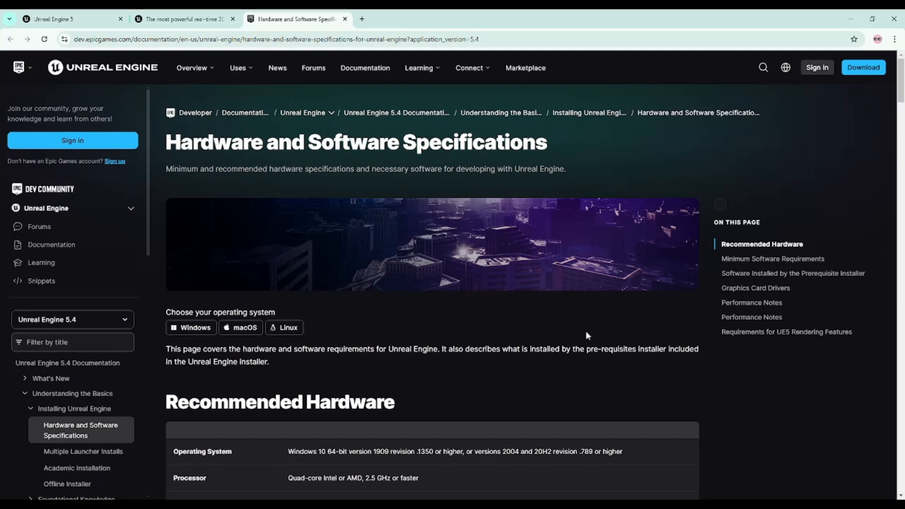
Step: Examine the recommended hardware and minimum software requirements for running and developing with Unreal Engine
scroll(525, 370, "down", 4)
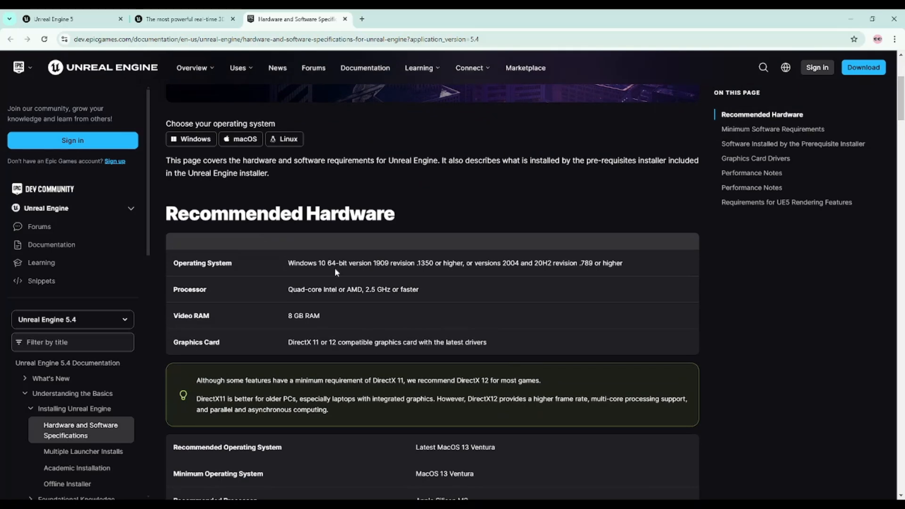
scroll(335, 267, "up", 4)
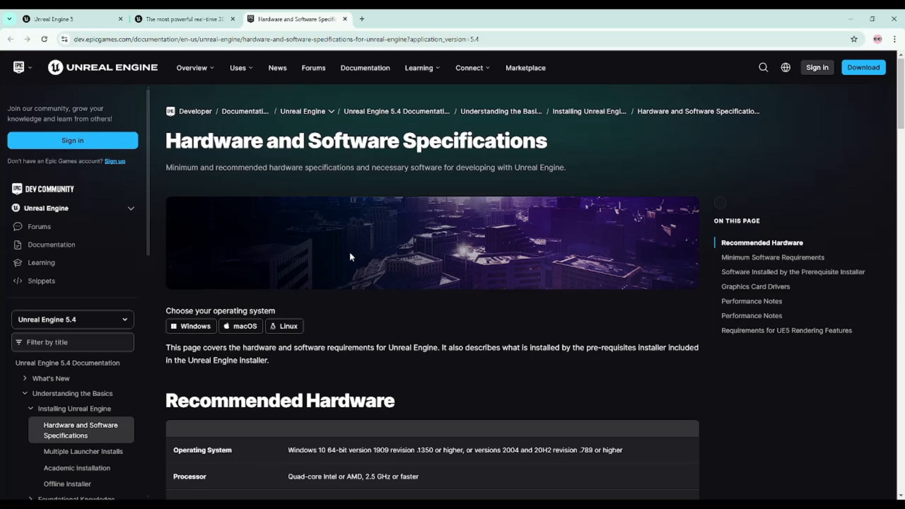
scroll(349, 252, "down", 3)
scroll(351, 253, "up", 1)
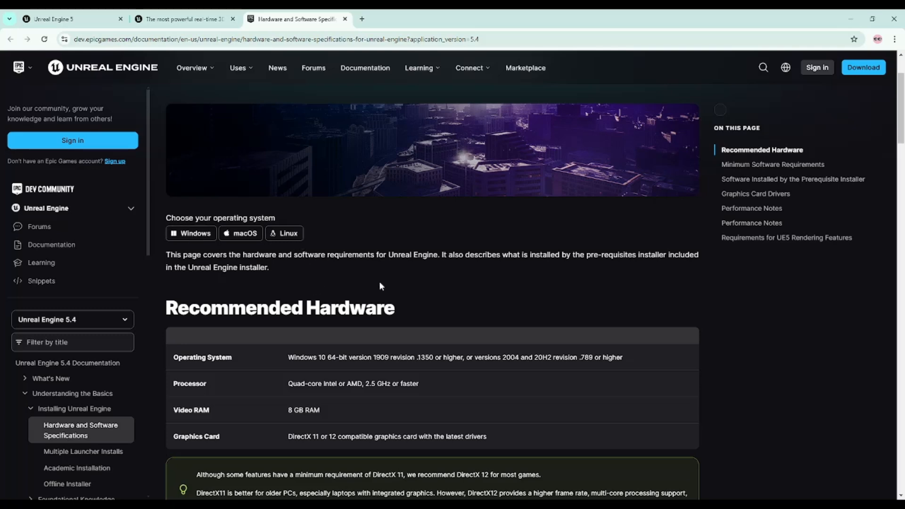
scroll(367, 278, "down", 4)
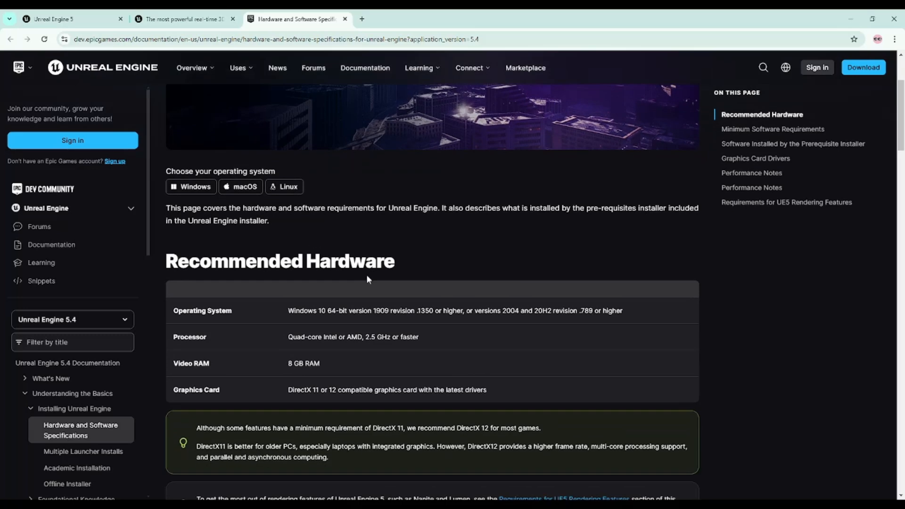
scroll(370, 279, "down", 1)
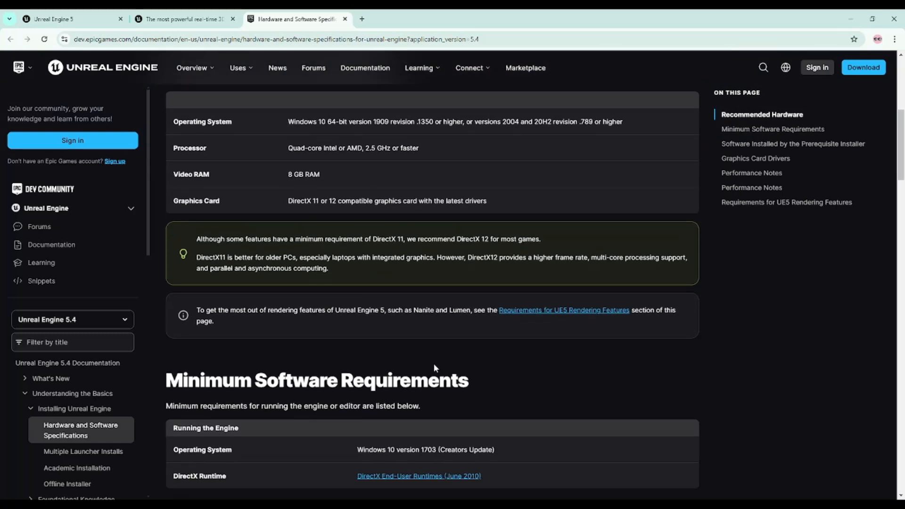
scroll(435, 366, "down", 6)
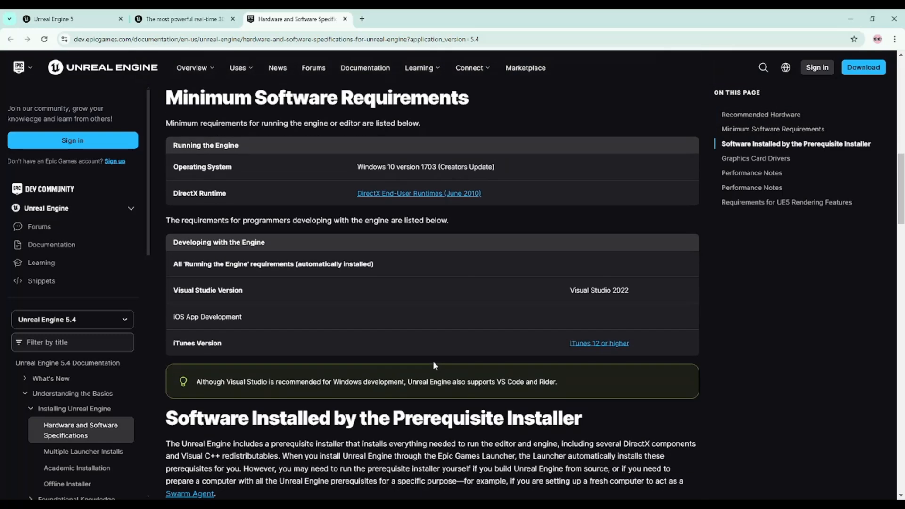
scroll(382, 314, "up", 7)
scroll(386, 325, "down", 8)
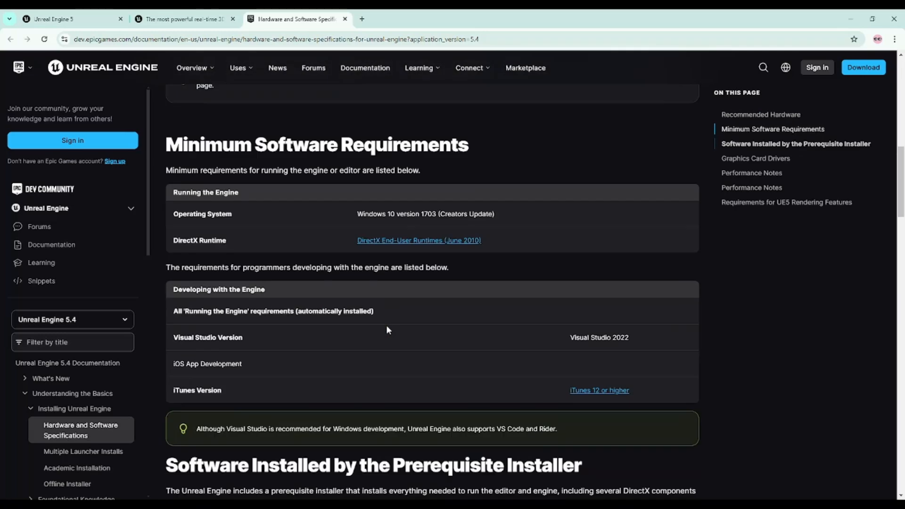
scroll(388, 328, "down", 2)
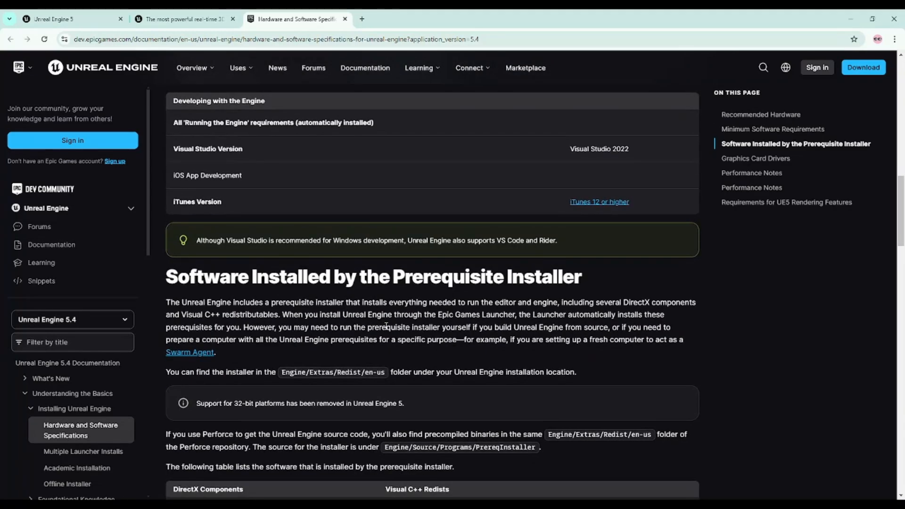
scroll(385, 325, "up", 3)
scroll(511, 330, "up", 3)
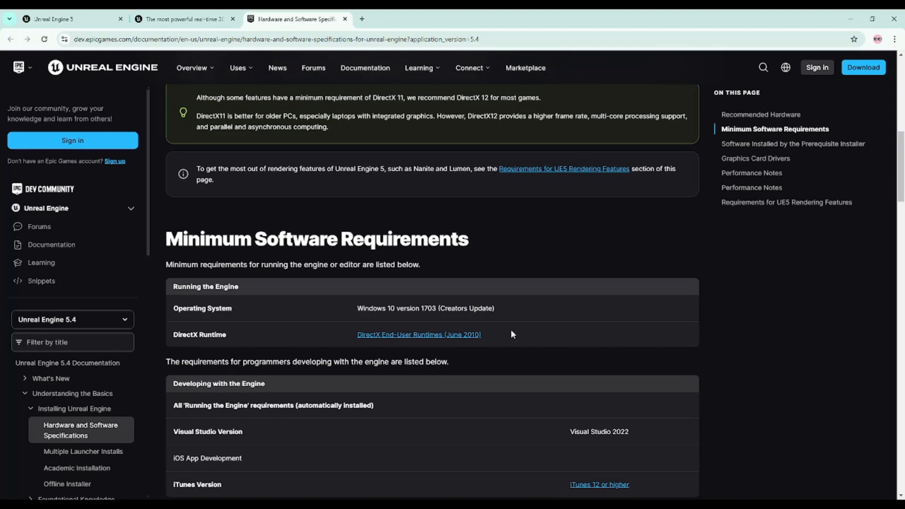
scroll(511, 330, "up", 4)
scroll(506, 328, "down", 10)
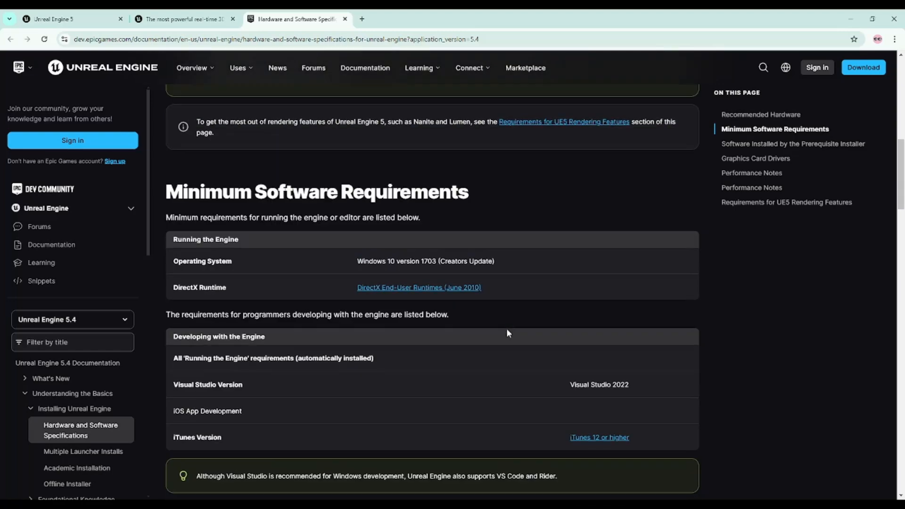
Step: Examine the prerequisite software, graphics card drivers, performance notes and UE5 rendering feature requirements
scroll(508, 332, "down", 8)
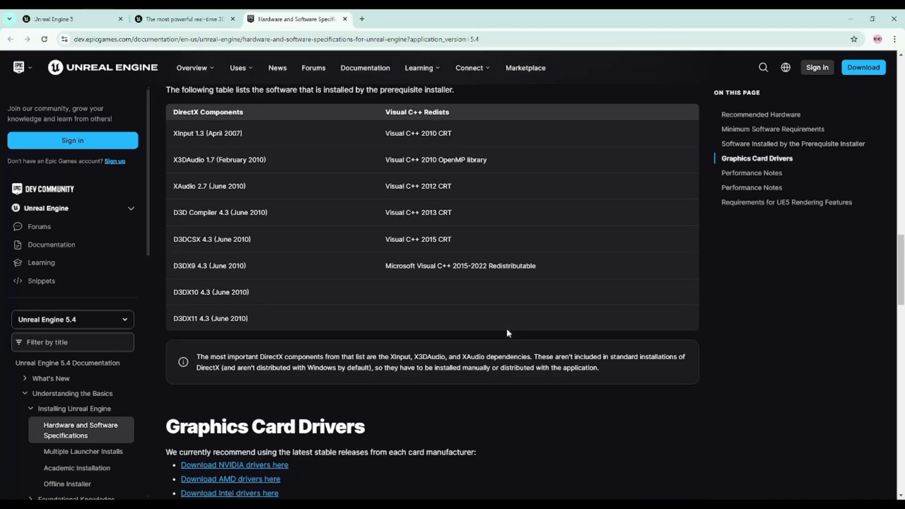
scroll(507, 332, "down", 9)
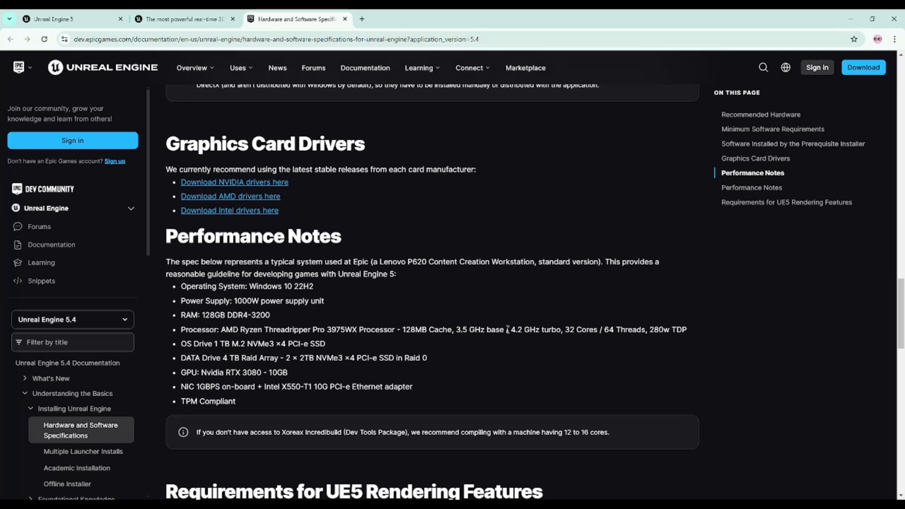
scroll(507, 329, "down", 2)
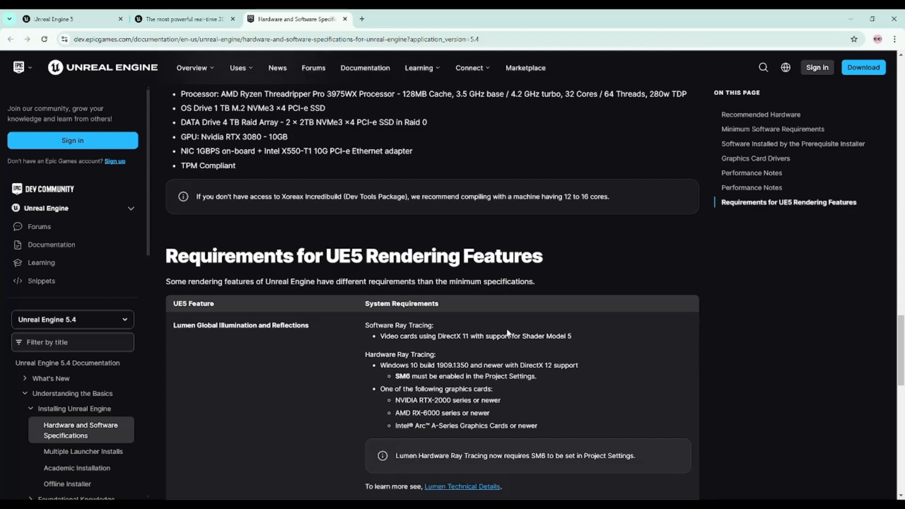
scroll(508, 333, "down", 2)
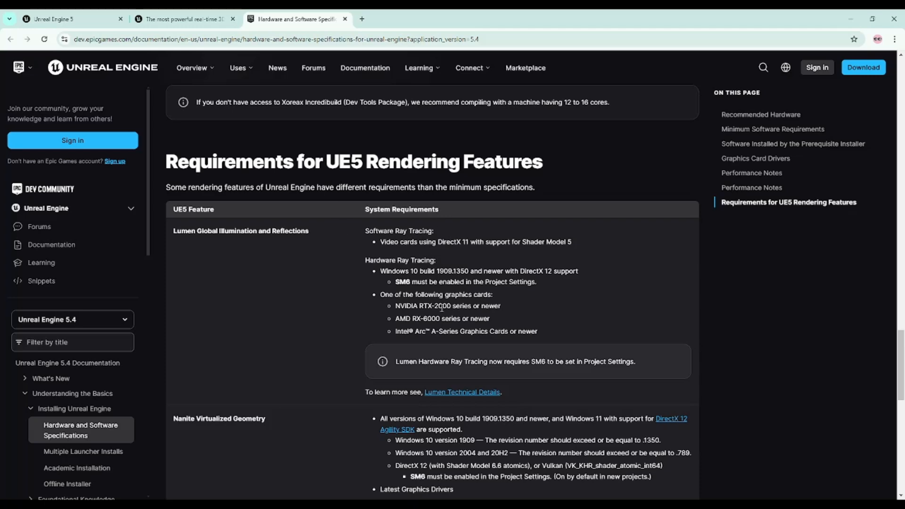
scroll(441, 308, "down", 5)
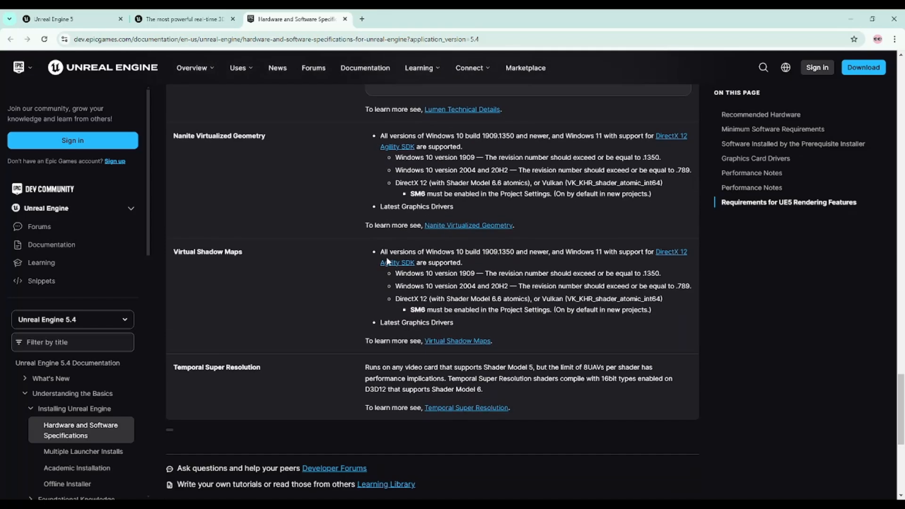
scroll(367, 241, "down", 2)
scroll(364, 242, "up", 6)
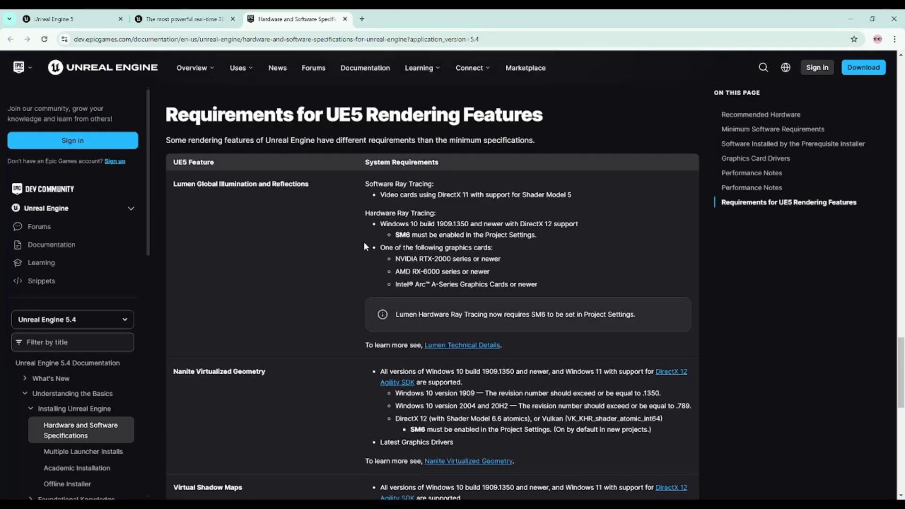
scroll(361, 243, "up", 20)
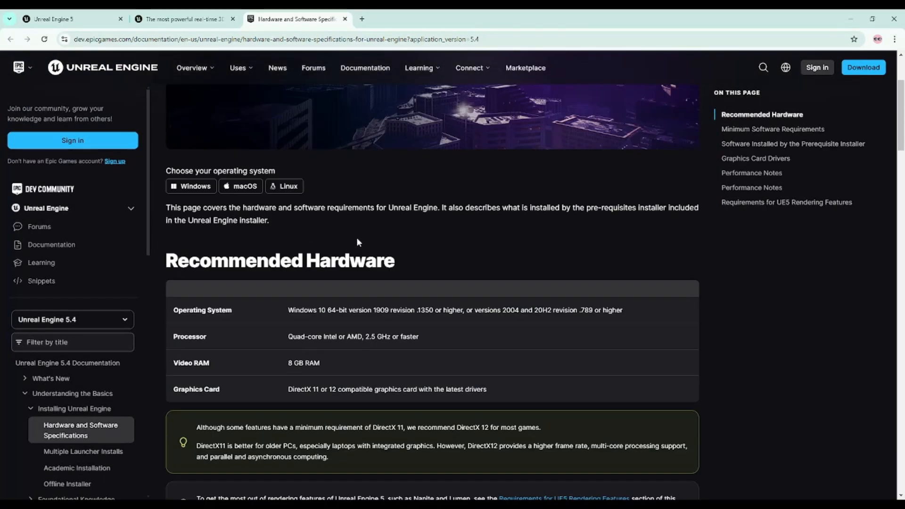
scroll(357, 242, "up", 3)
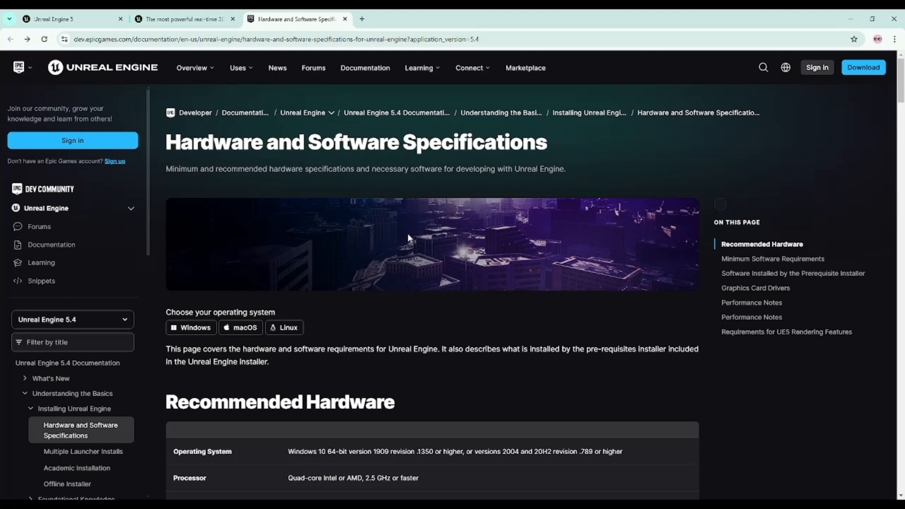
Step: Return to the Unreal Engine download page and download the Epic Games launcher
left_click(193, 18)
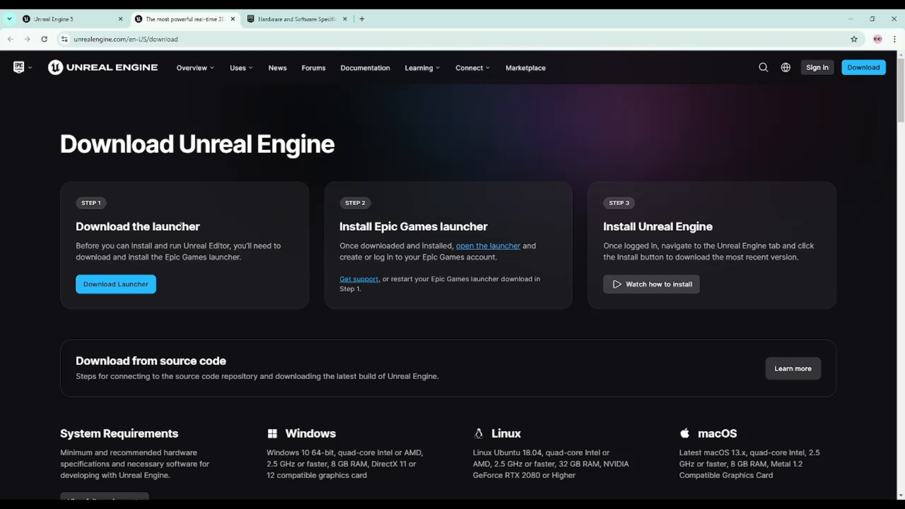
left_click(119, 285)
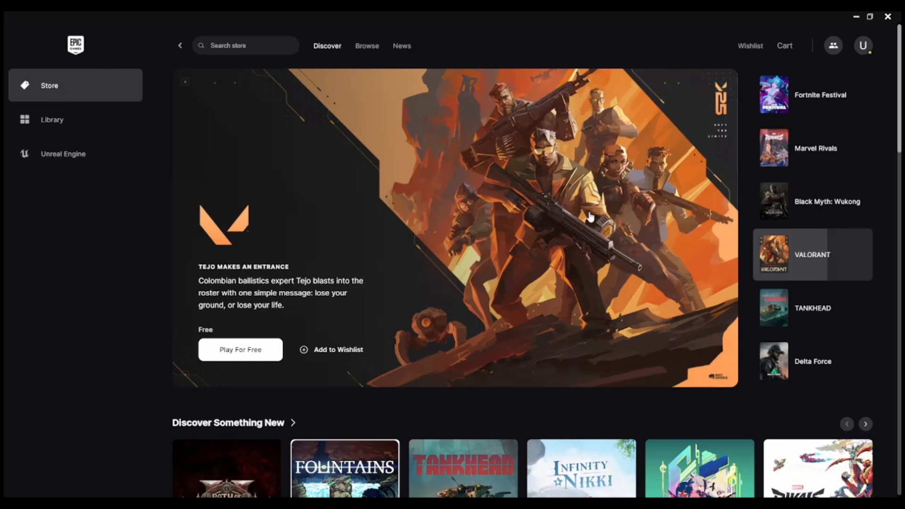
Step: In the Epic Games Launcher, open the Unreal Engine library and look over its engine versions, projects and Fab assets
left_click(42, 155)
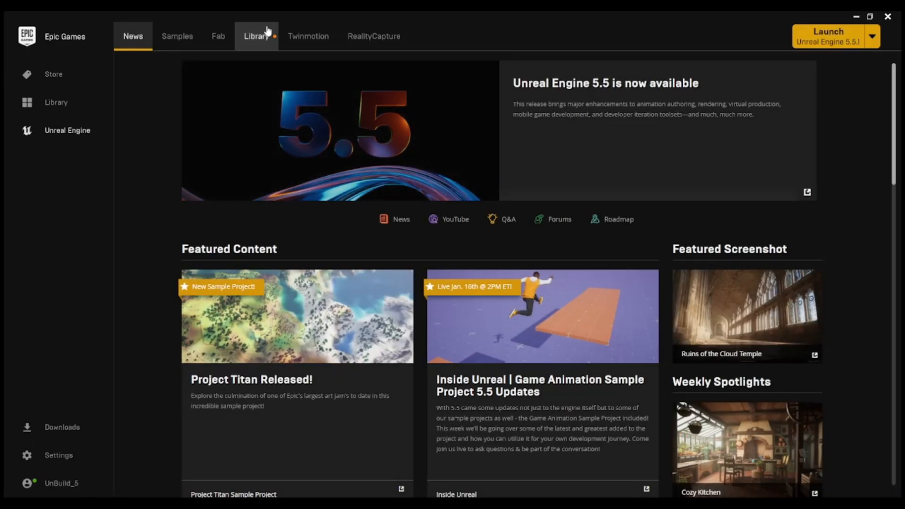
left_click(266, 34)
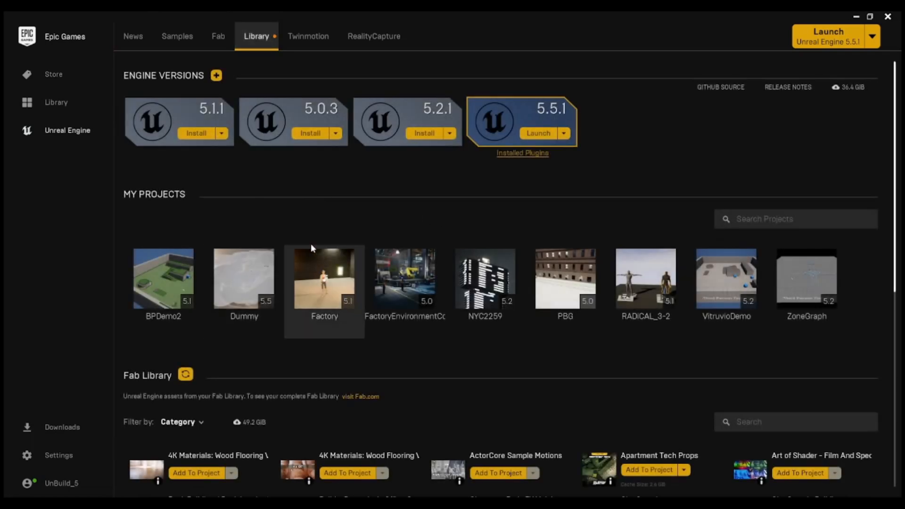
scroll(294, 319, "down", 3)
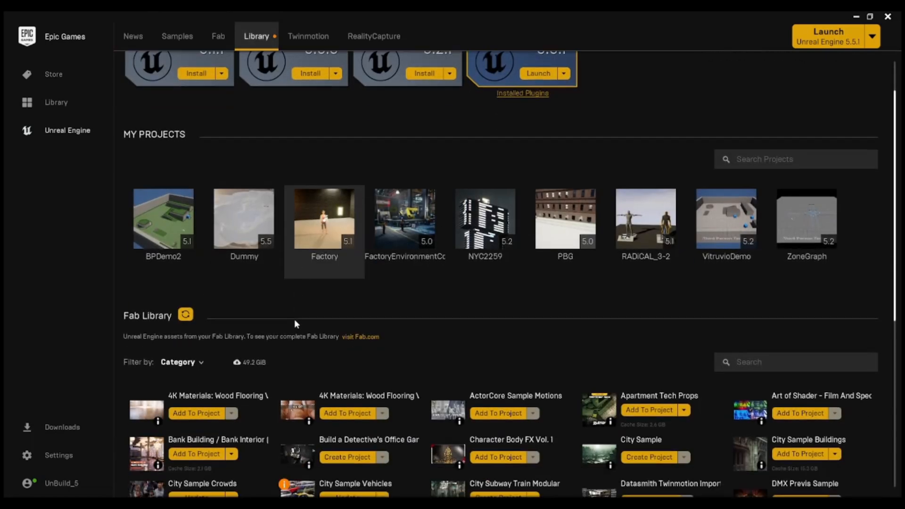
scroll(293, 318, "up", 3)
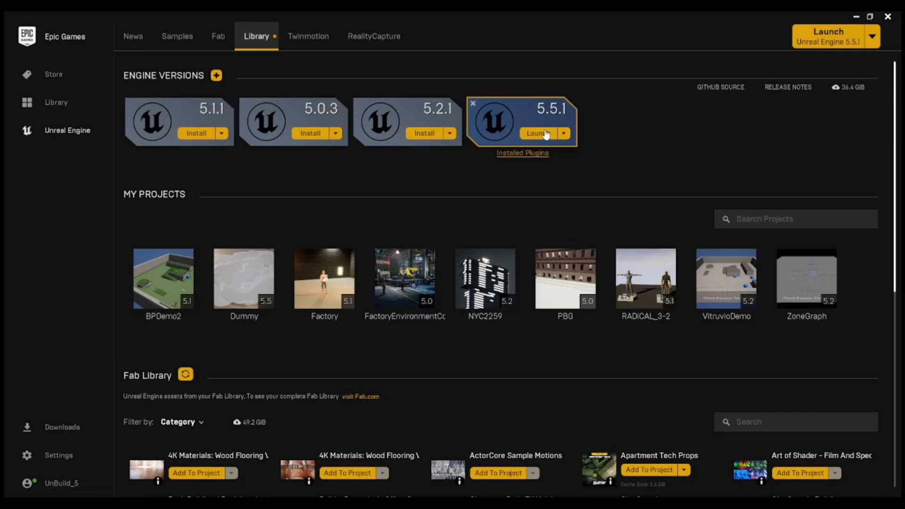
Step: Add a new engine version slot to the Unreal Engine library and remove it again
left_click(217, 77)
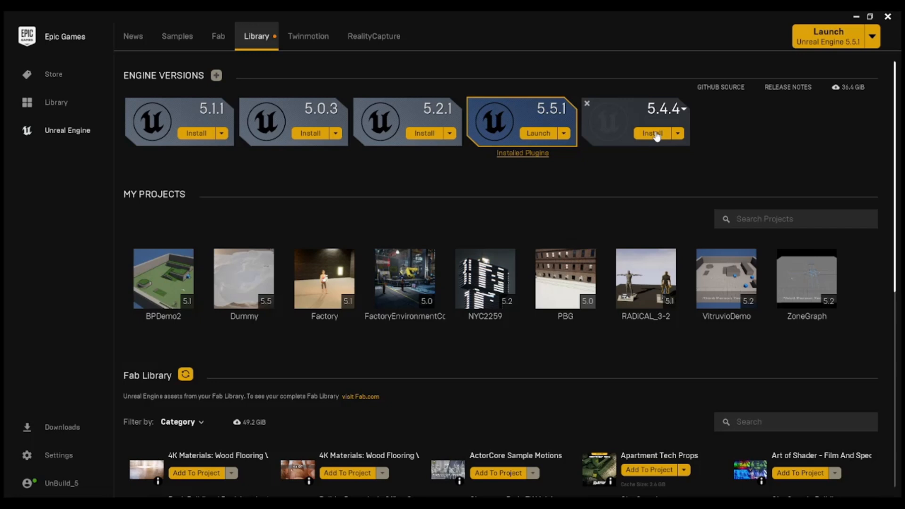
left_click(587, 105)
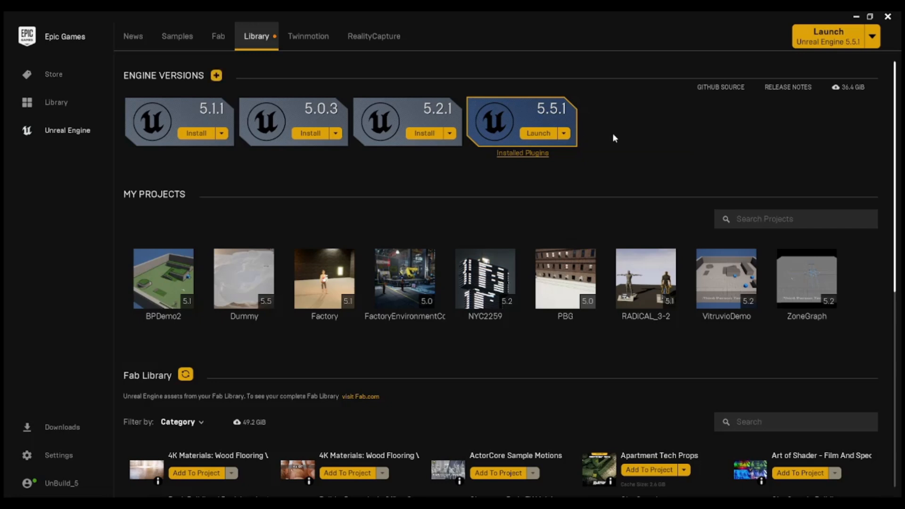
Step: Launch Unreal Engine 5.5.1 and create a Blank project from the Games category, named DummyProject
left_click(541, 137)
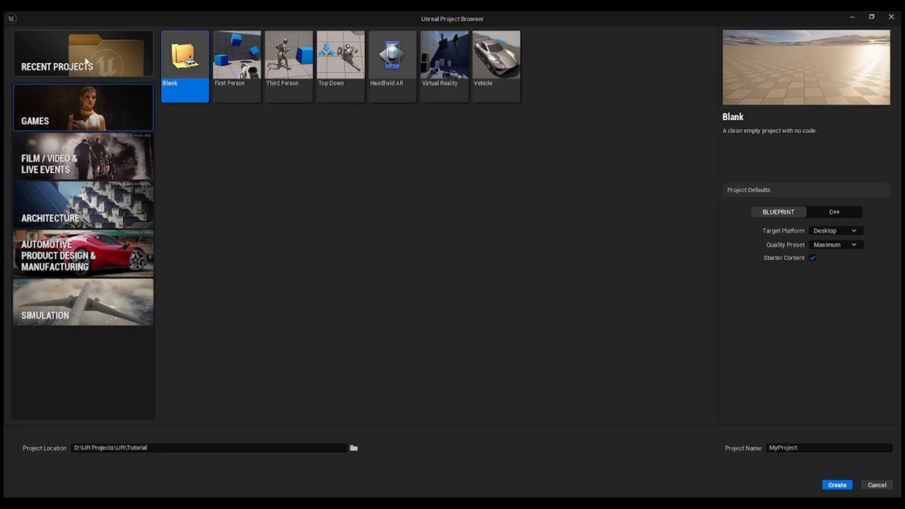
left_click(85, 59)
left_click(106, 103)
left_click_drag(780, 448, 765, 450)
type("D")
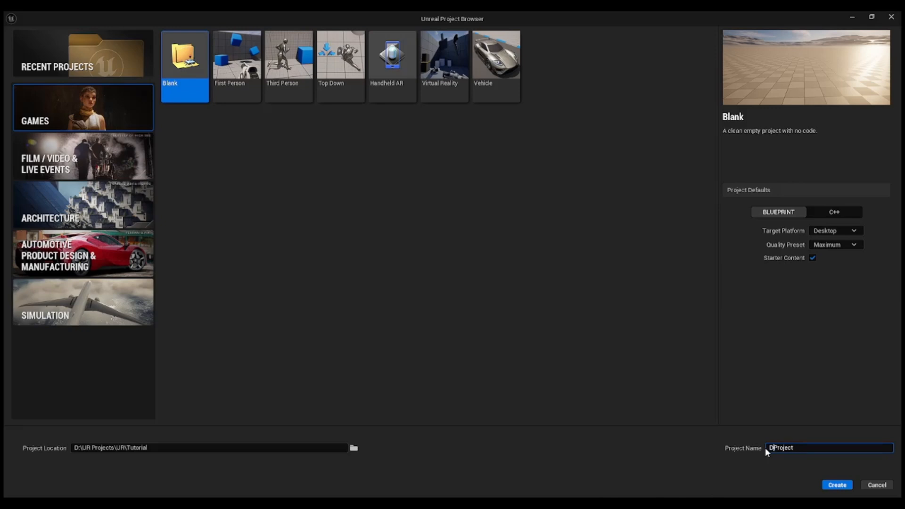
type("ummy")
left_click(837, 485)
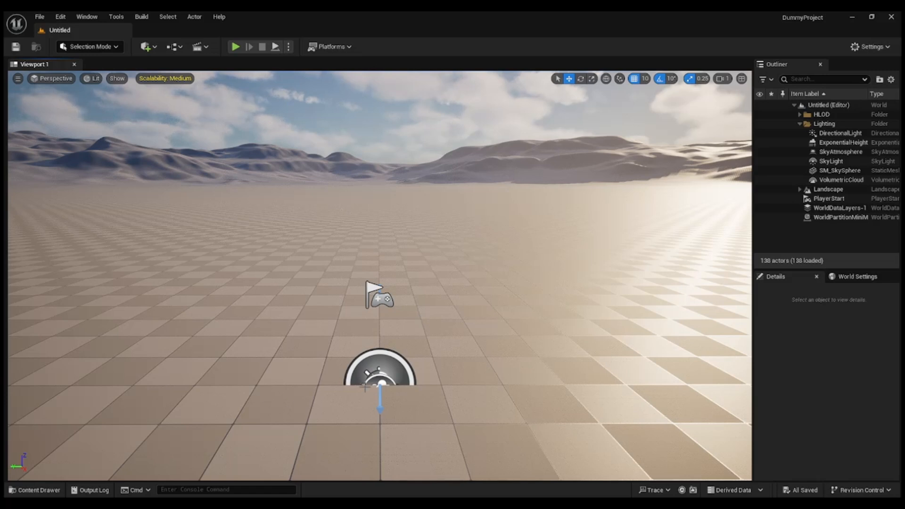
Step: Look through the project's StarterContent folders down to the Blueprints Assets folder, resizing the Content Drawer as needed
left_click(35, 490)
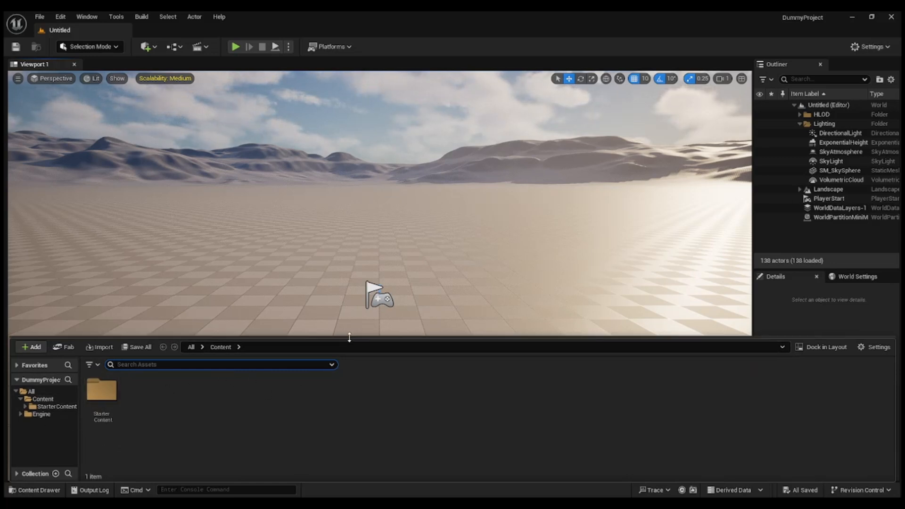
left_click_drag(349, 337, 367, 295)
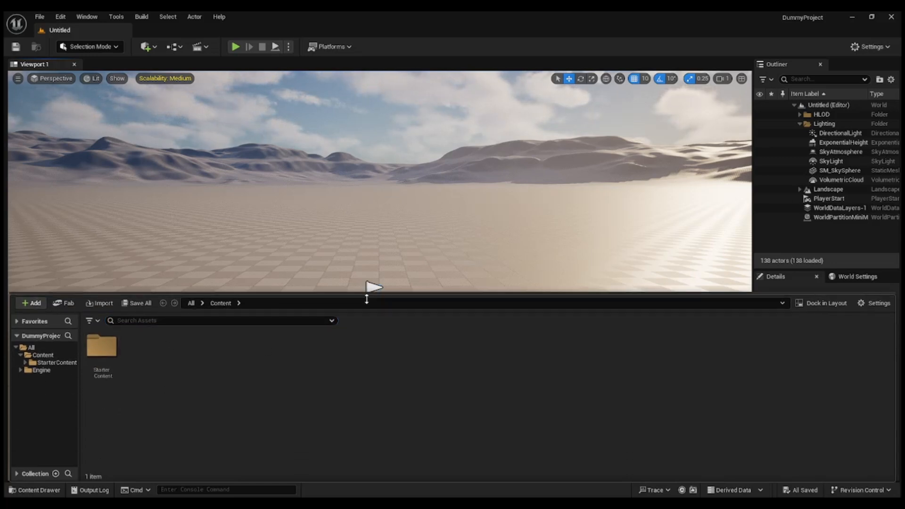
left_click(25, 362)
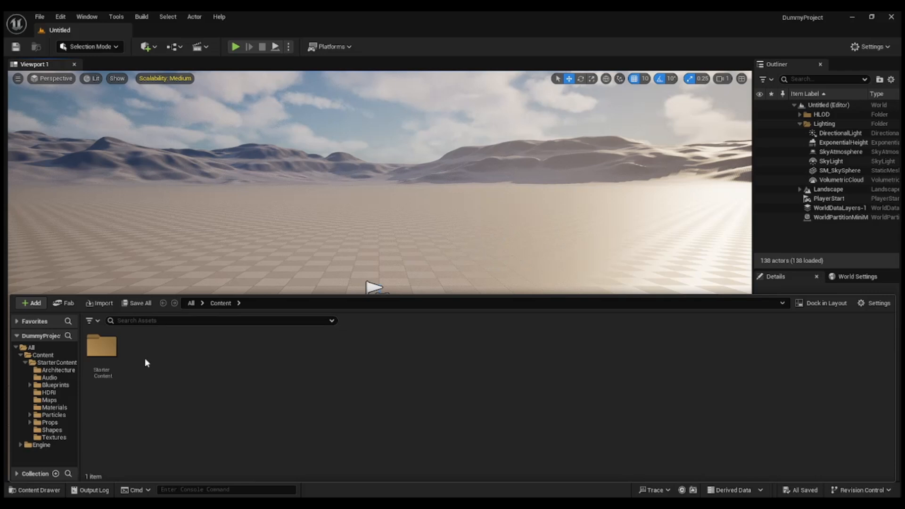
left_click(30, 385)
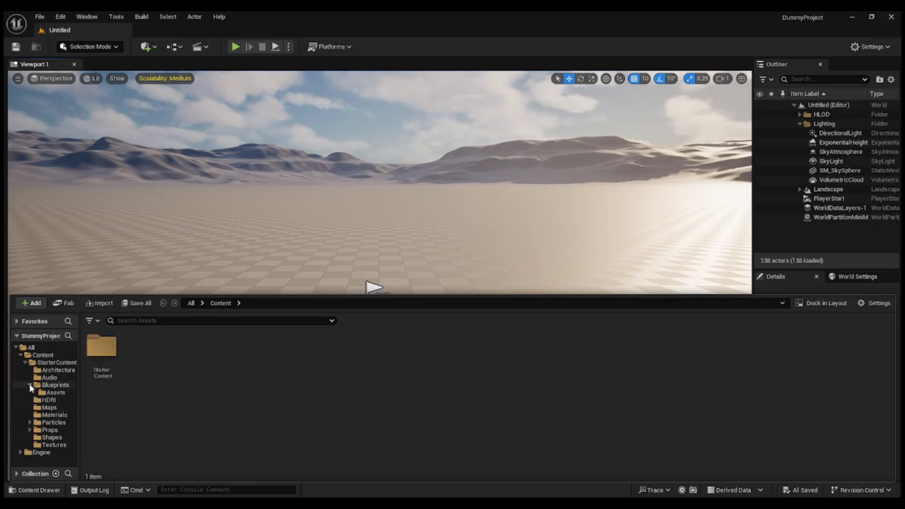
left_click(49, 394)
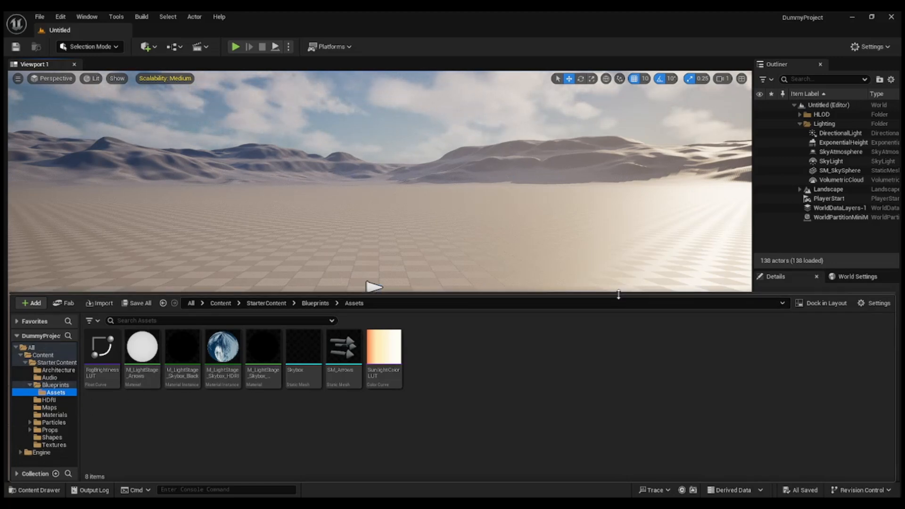
left_click_drag(619, 294, 617, 390)
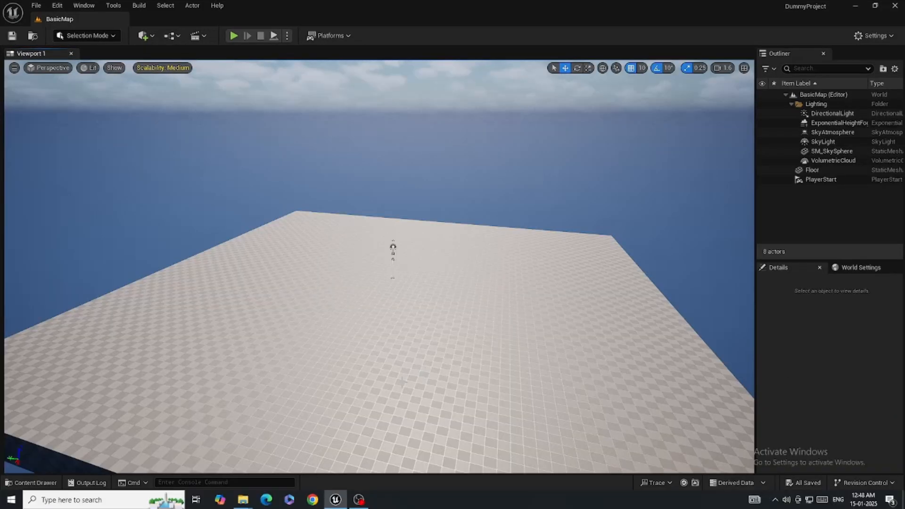
Step: Look over the BasicMap level, the file commands and the contents of the project's Content folder
right_click_drag(405, 380, 390, 394)
key("s")
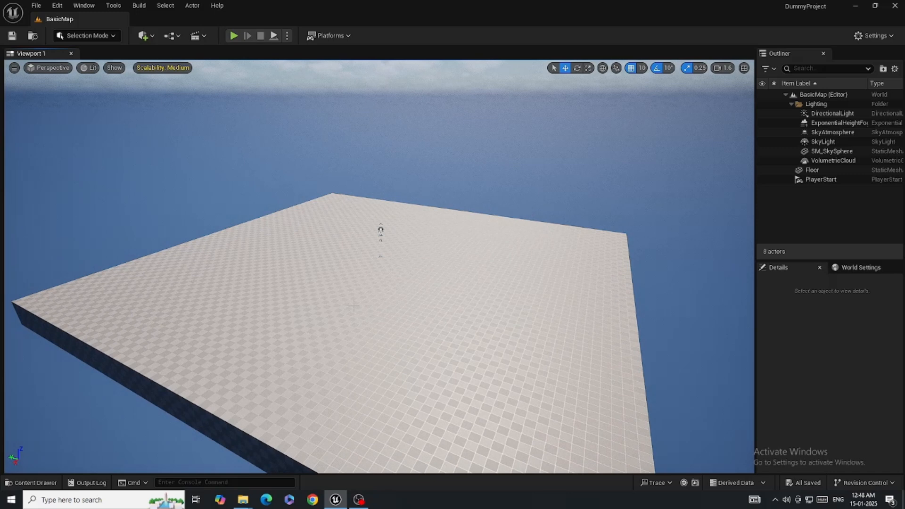
left_click(35, 5)
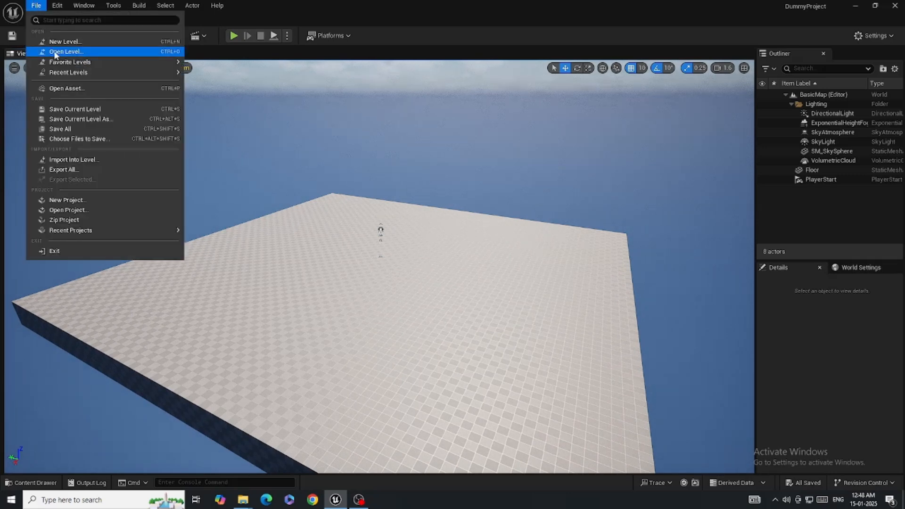
left_click(30, 491)
left_click(29, 489)
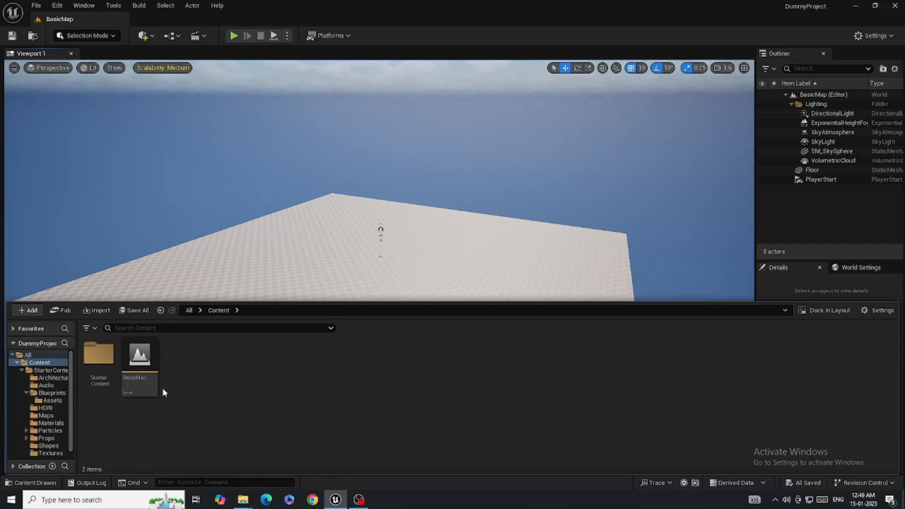
Step: Look over the available New Level templates, then close the dialog without creating a level
left_click(38, 6)
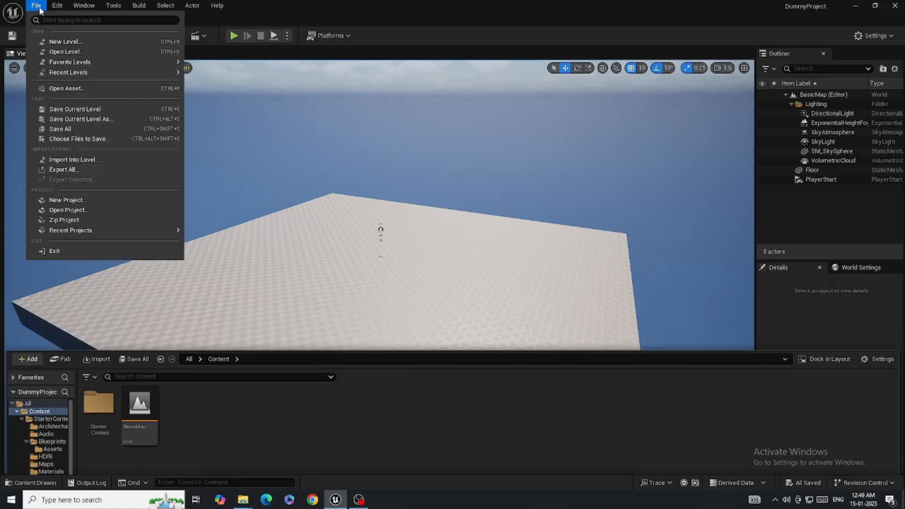
left_click(46, 41)
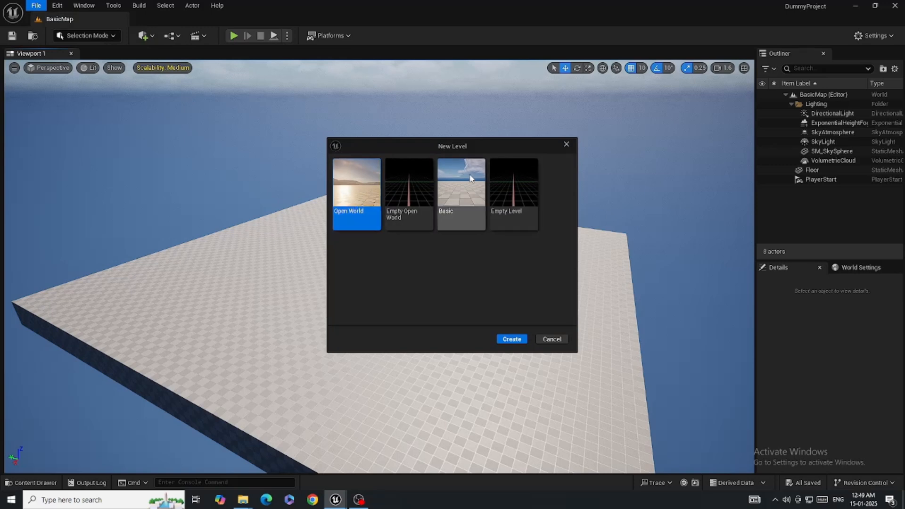
left_click(552, 340)
Step: Create a new Level asset in the Content folder, name it EmptyLevel and save it
key("ctrl+space")
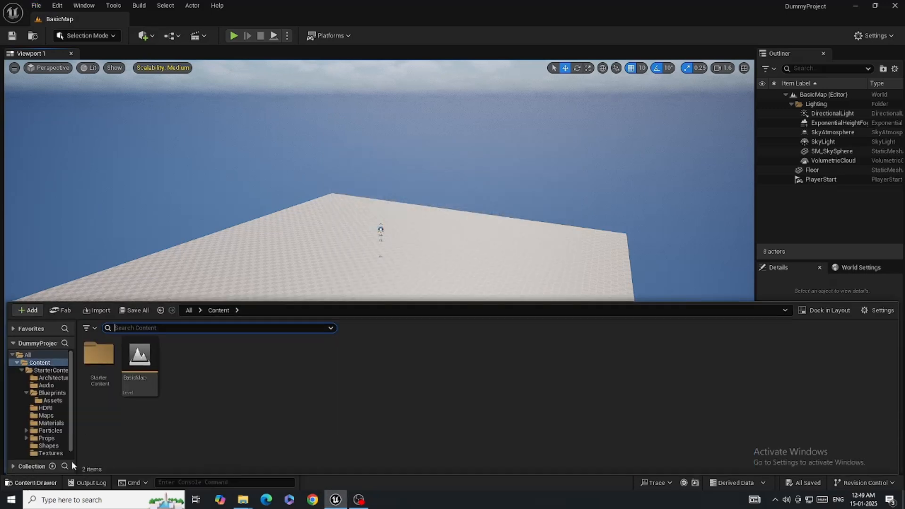
right_click(285, 390)
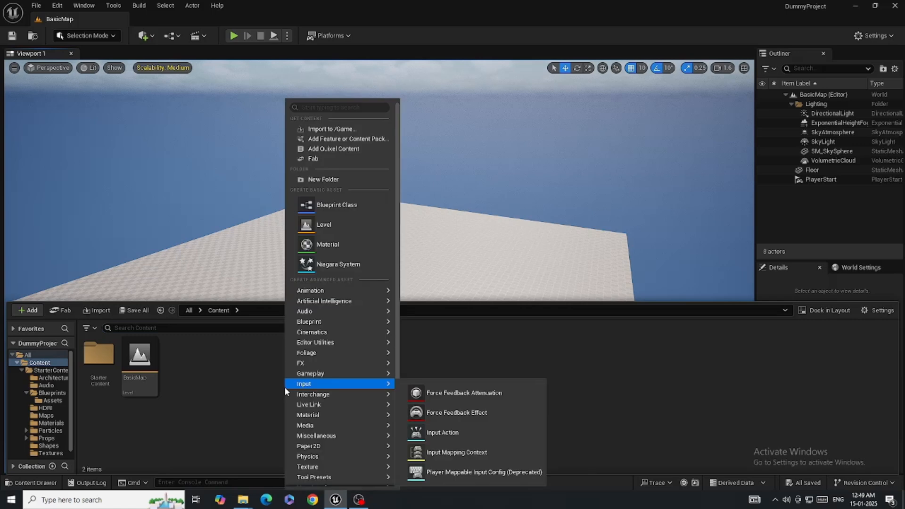
left_click(337, 225)
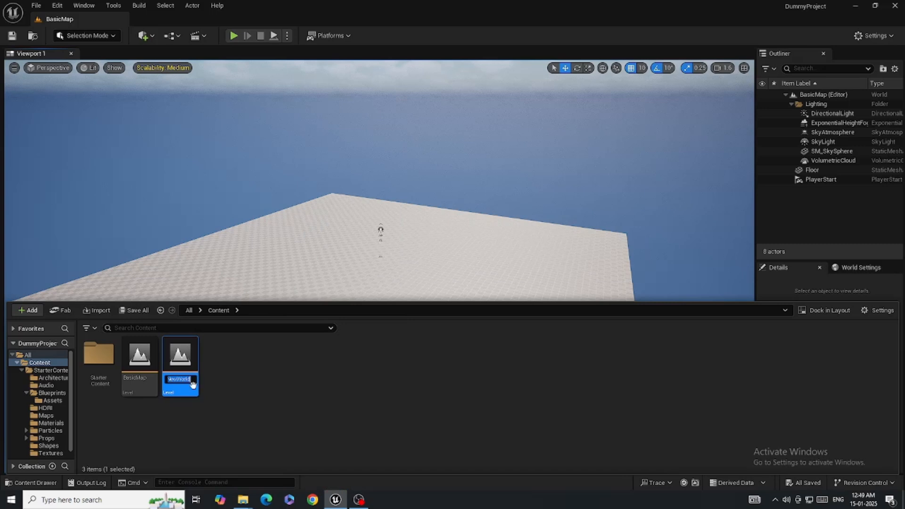
key("BackSpace")
type("E")
type("mptyLevel")
key("Return")
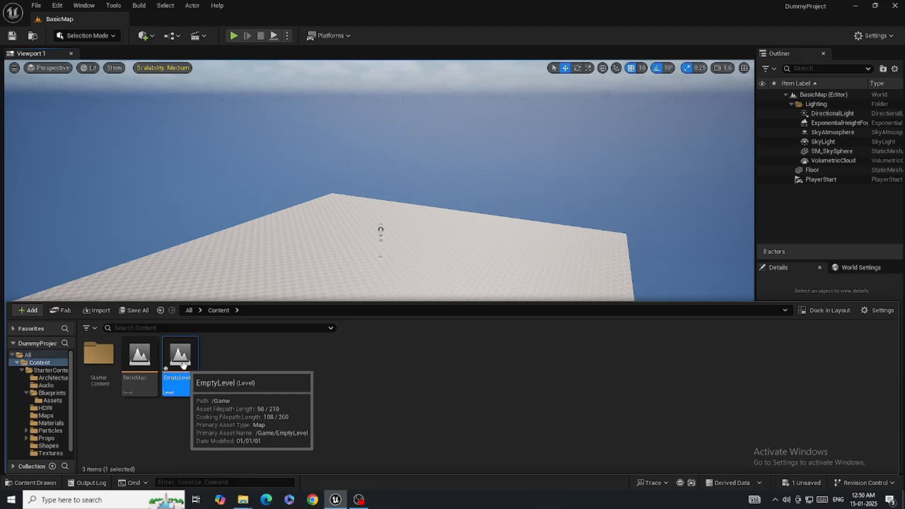
key("ctrl+s")
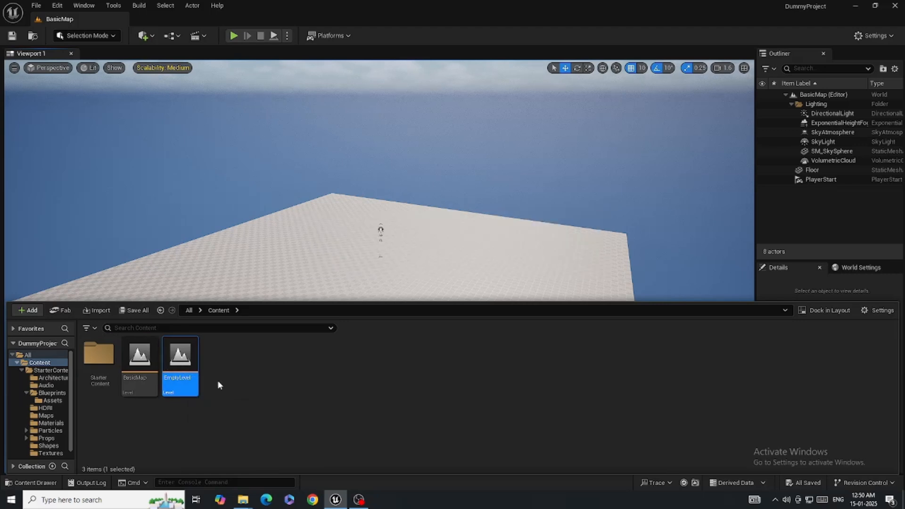
Step: Open EmptyLevel for editing and clear the Content Drawer out of the viewport
double_click(182, 368)
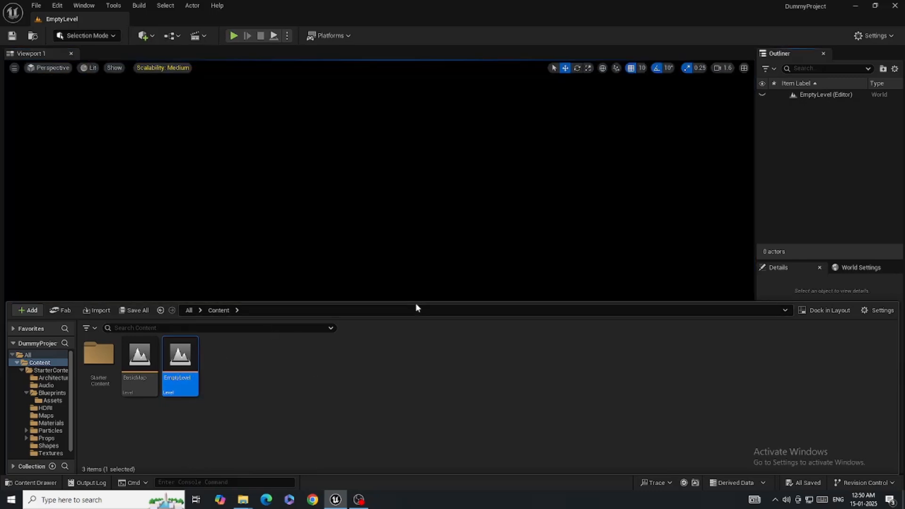
left_click_drag(419, 299, 404, 432)
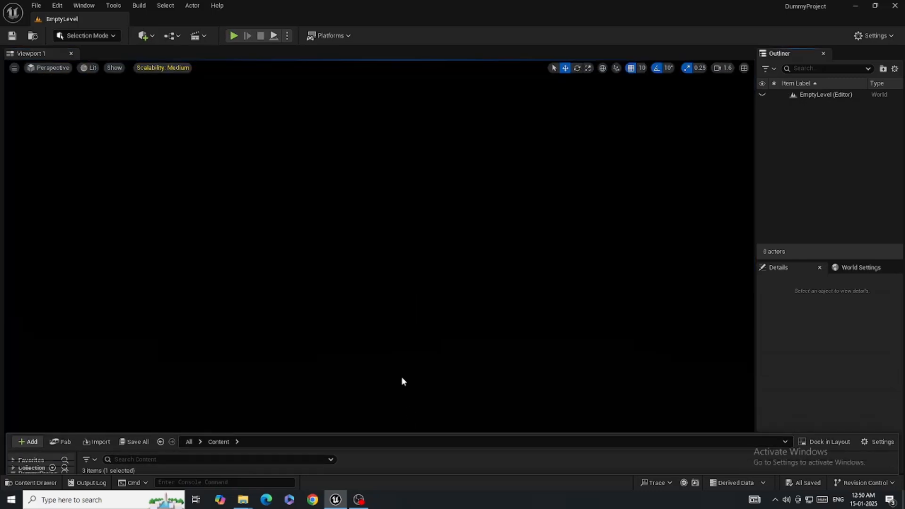
left_click(336, 258)
mouse_move(335, 258)
right_mouse_down()
mouse_move(391, 269)
mouse_move(337, 268)
right_mouse_up()
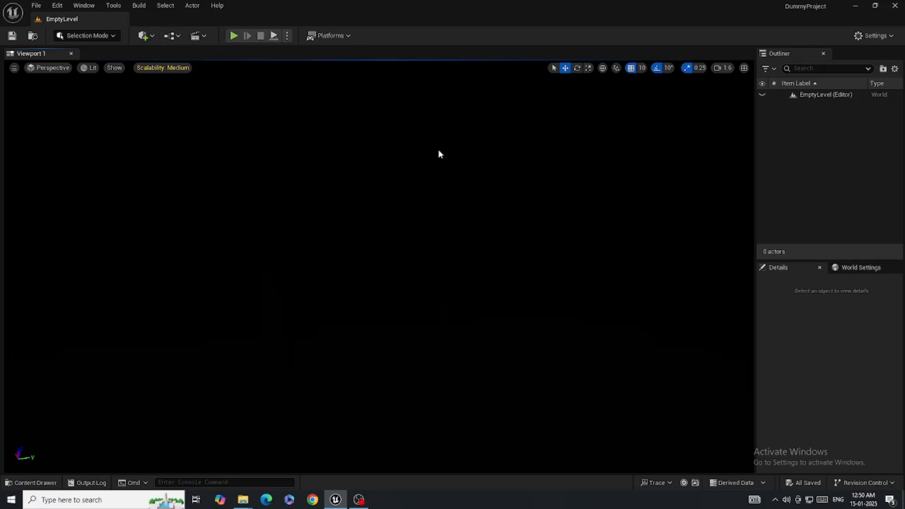
Step: Add a Directional Light to EmptyLevel
left_click(150, 37)
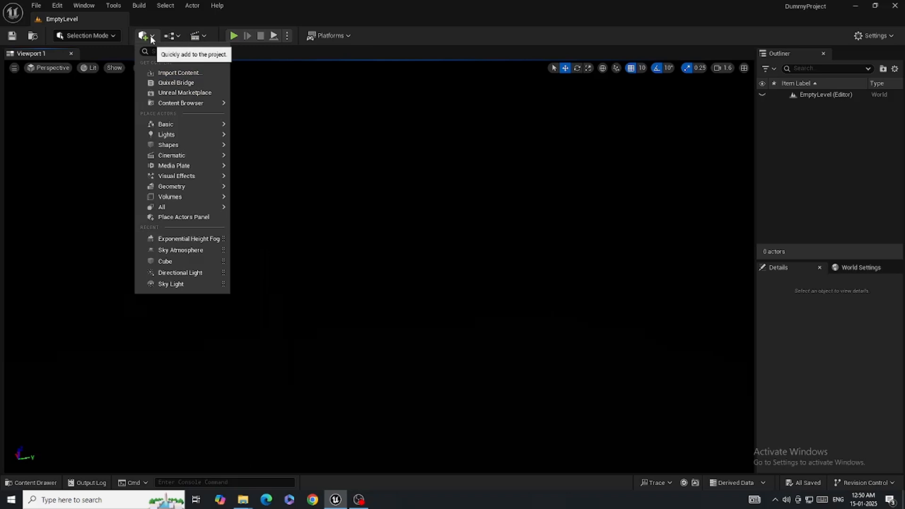
mouse_move(184, 135)
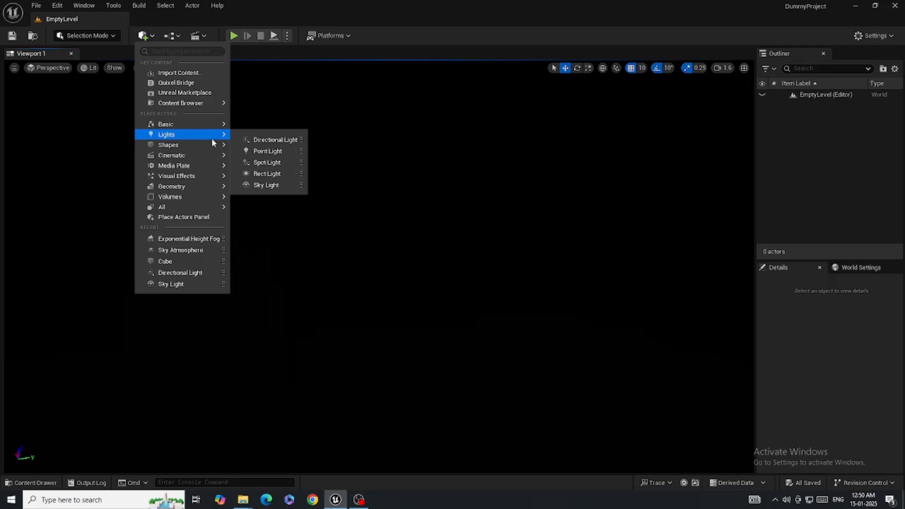
left_click(255, 140)
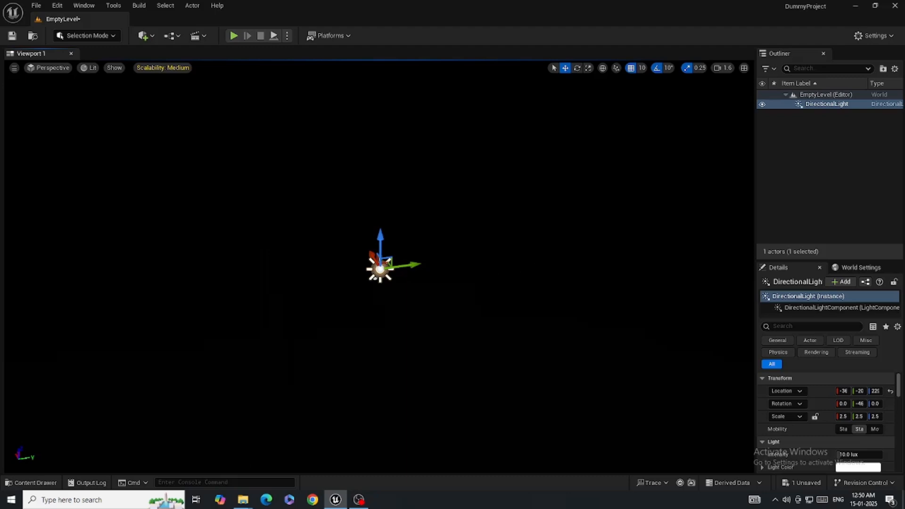
Step: Add a Cube shape to the level near the directional light
right_click_drag(406, 283, 379, 290)
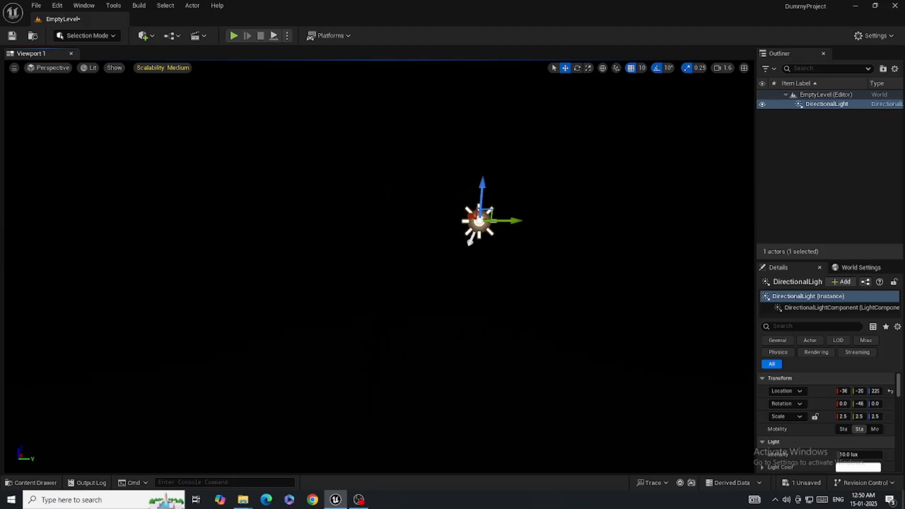
mouse_move(491, 267)
right_mouse_down()
mouse_move(561, 264)
mouse_move(491, 267)
right_mouse_up()
key("s")
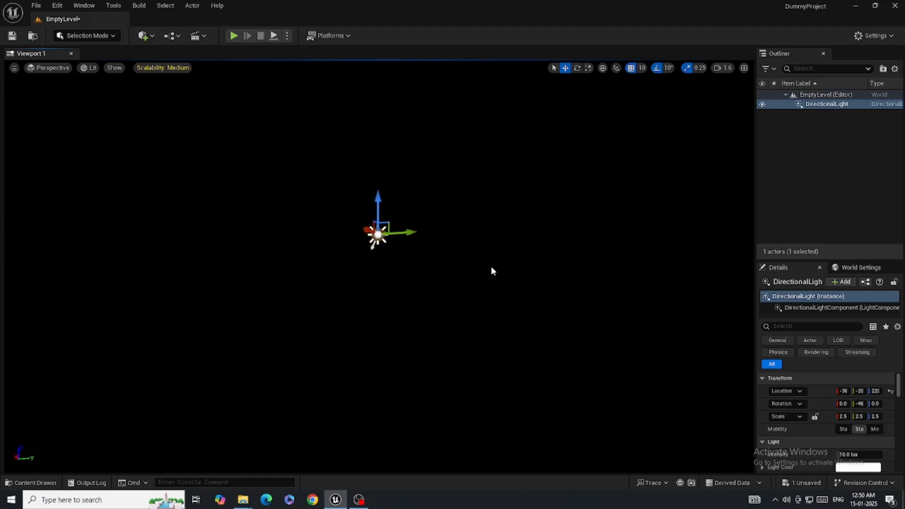
left_click(144, 35)
mouse_move(188, 145)
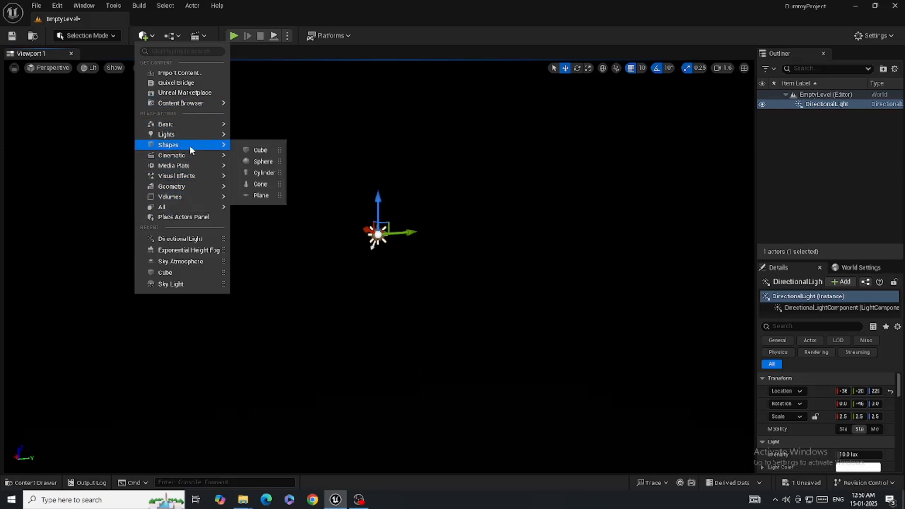
left_click(251, 150)
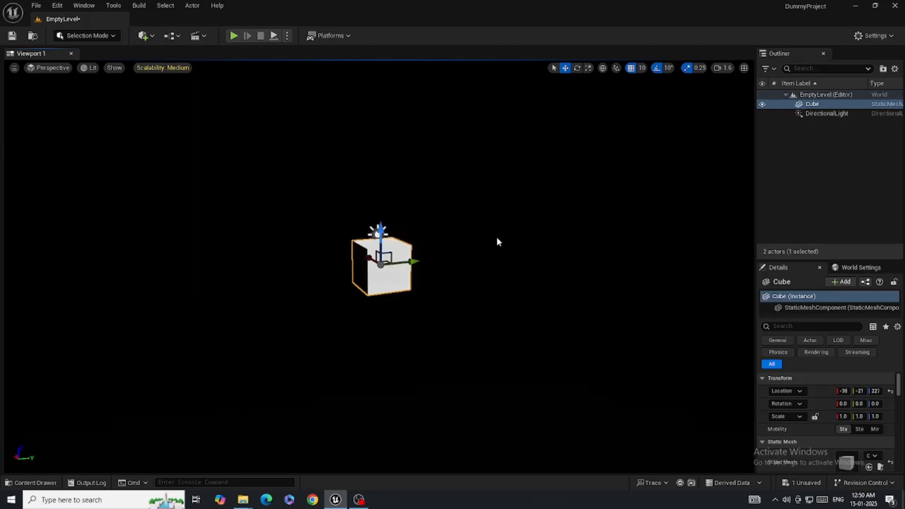
Step: Move the cube sideways and down, away from the directional light
right_click_drag(378, 264, 359, 264)
key("d")
key("a")
right_click_drag(501, 275, 501, 275)
key("d")
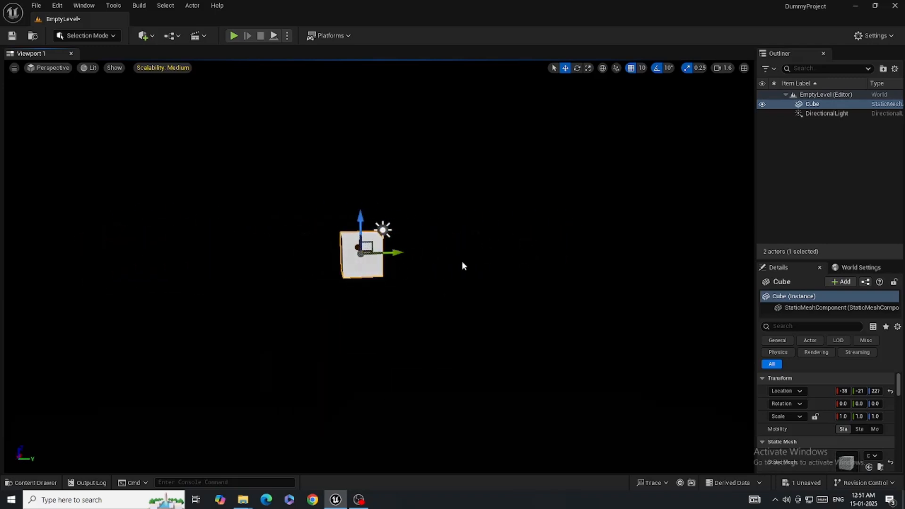
right_click_drag(455, 256, 431, 256)
key("d")
left_click_drag(272, 246, 453, 282)
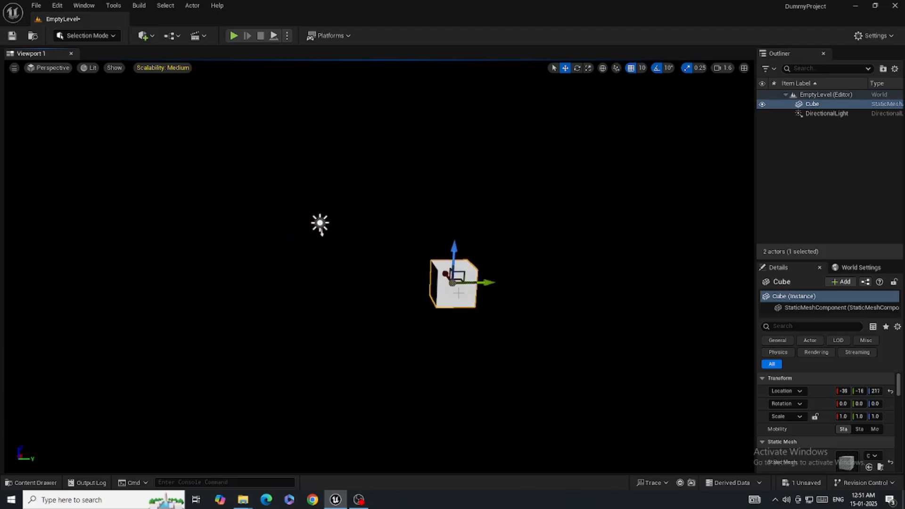
Step: Rotate the directional light about its vertical axis so it lights a different side of the cube
mouse_move(356, 268)
right_mouse_down()
mouse_move(335, 267)
mouse_move(357, 265)
right_mouse_up()
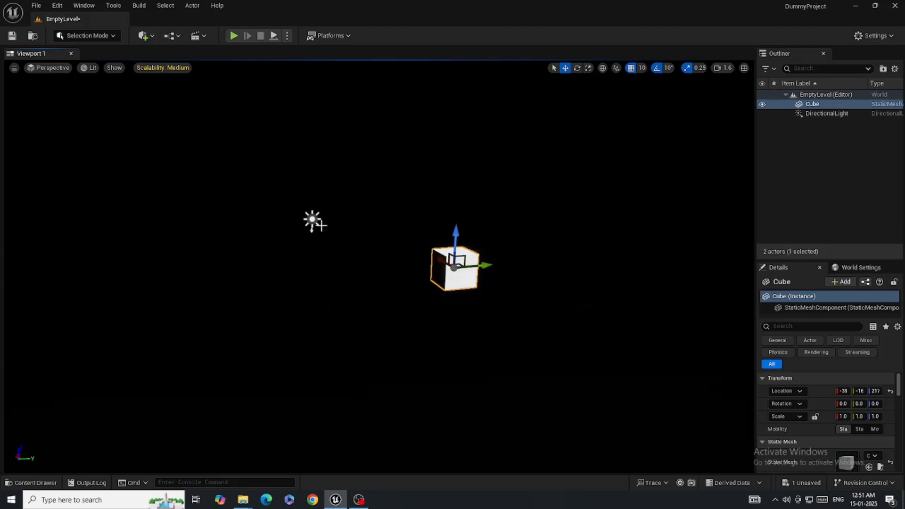
left_click(313, 220)
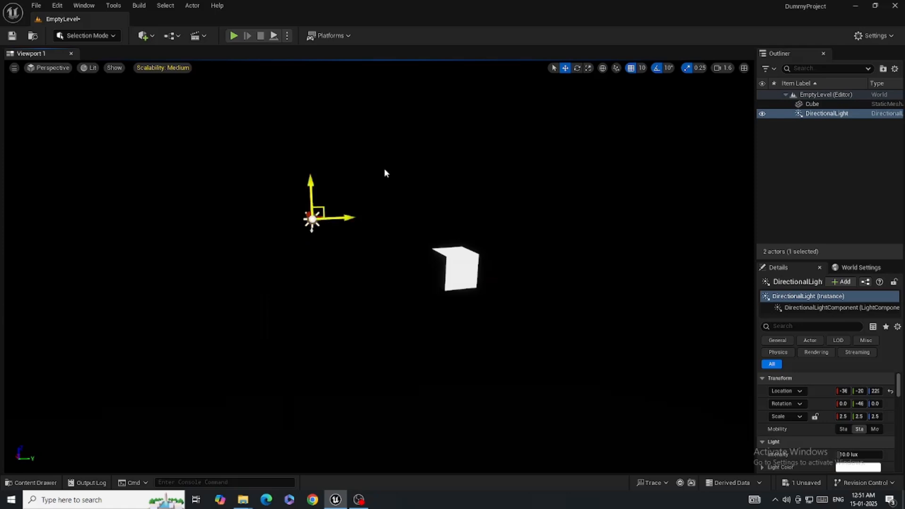
left_click(580, 69)
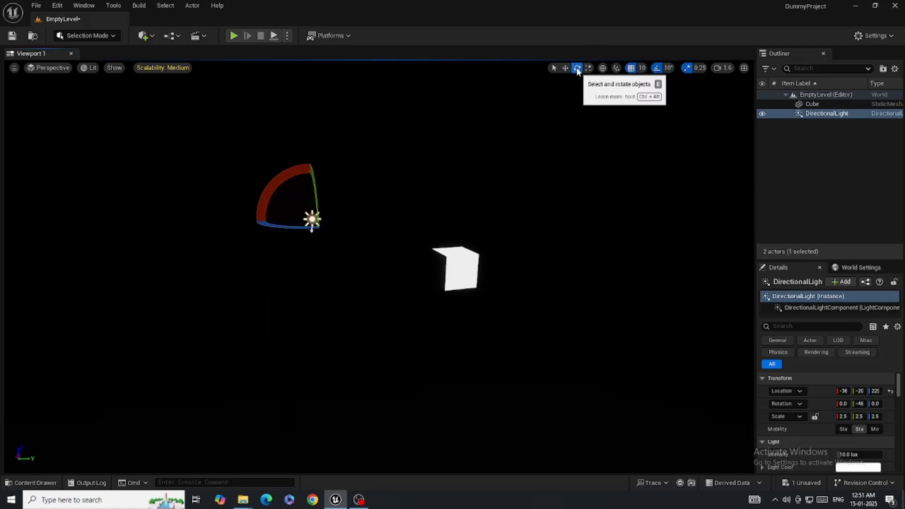
left_click_drag(280, 229, 316, 234)
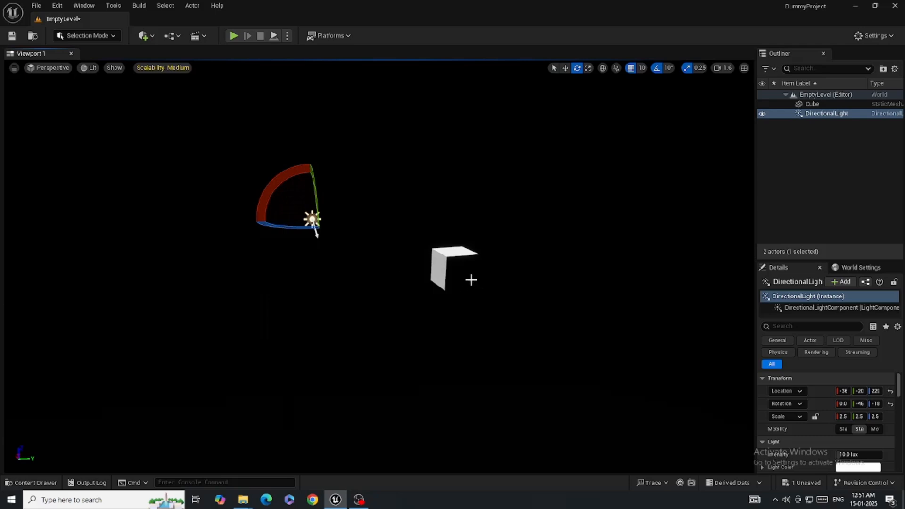
Step: Examine from different sides how the directional light falls on the cube
left_click_drag(478, 282, 533, 267, "alt")
right_click_drag(533, 267, 661, 261)
key("w")
left_click_drag(566, 259, 494, 271)
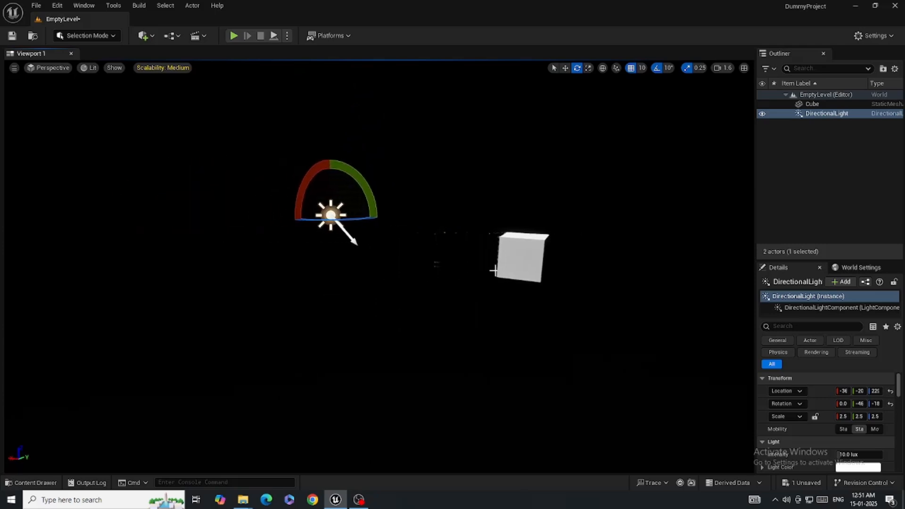
key("d")
right_click_drag(571, 258, 523, 243)
key("s")
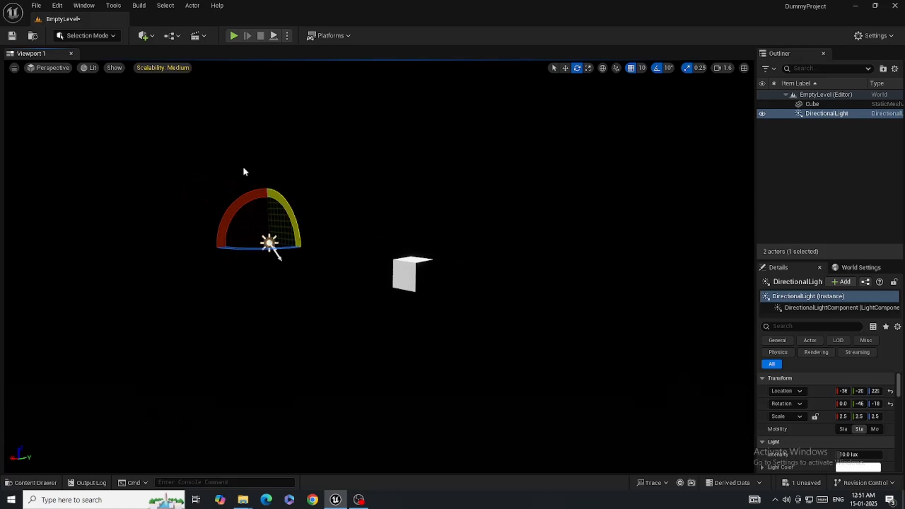
mouse_move(492, 222)
right_mouse_down()
mouse_move(468, 176)
mouse_move(476, 216)
mouse_move(492, 222)
right_mouse_up()
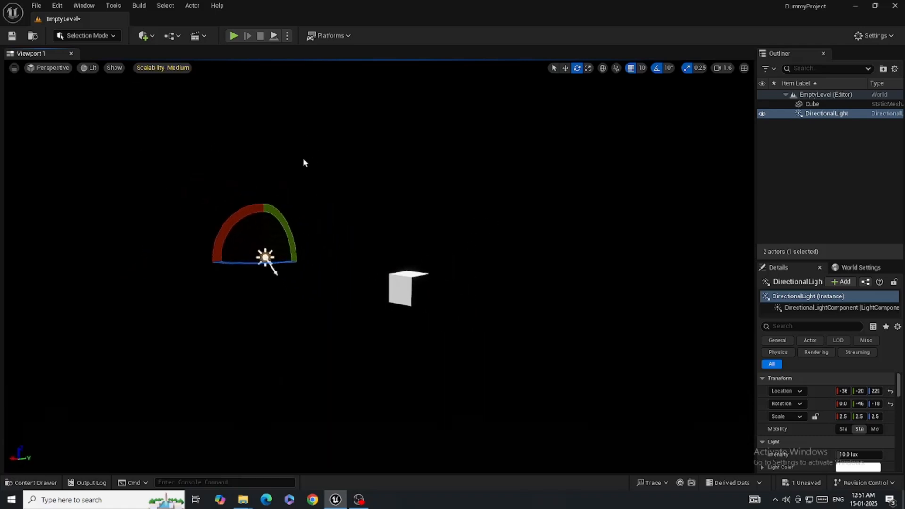
Step: Add a Sky Atmosphere actor to the level
left_click(144, 36)
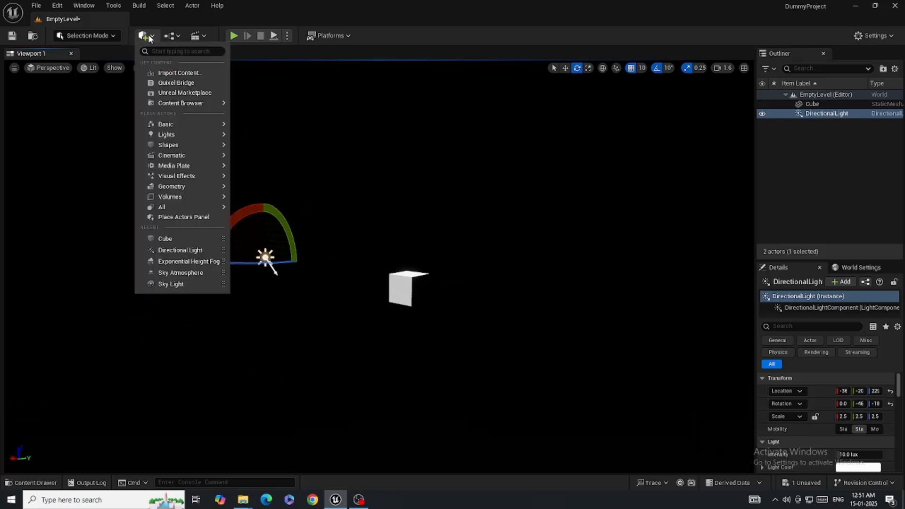
mouse_move(189, 182)
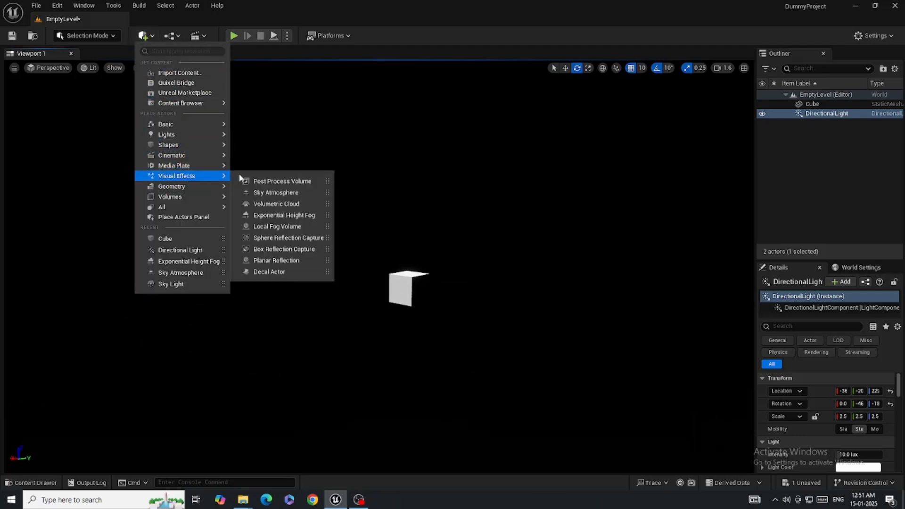
left_click(270, 193)
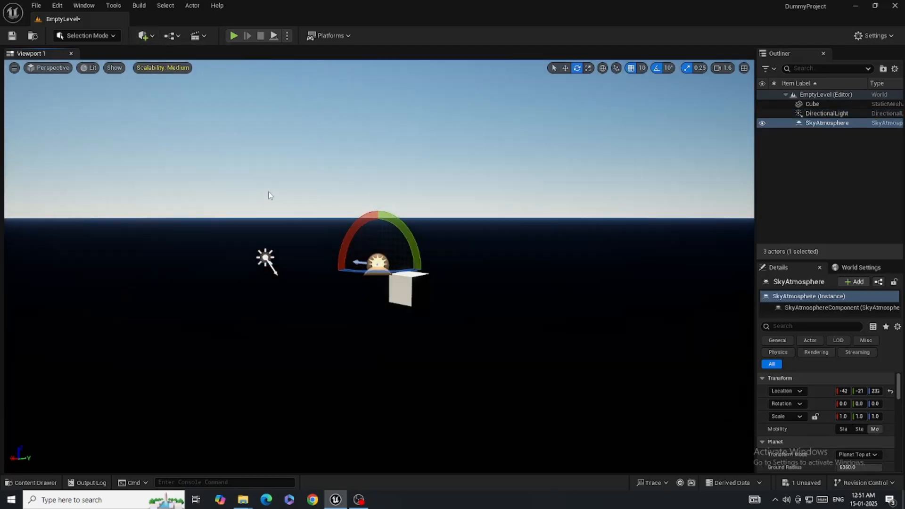
right_click_drag(270, 195, 606, 265)
right_click_drag(495, 272, 408, 262)
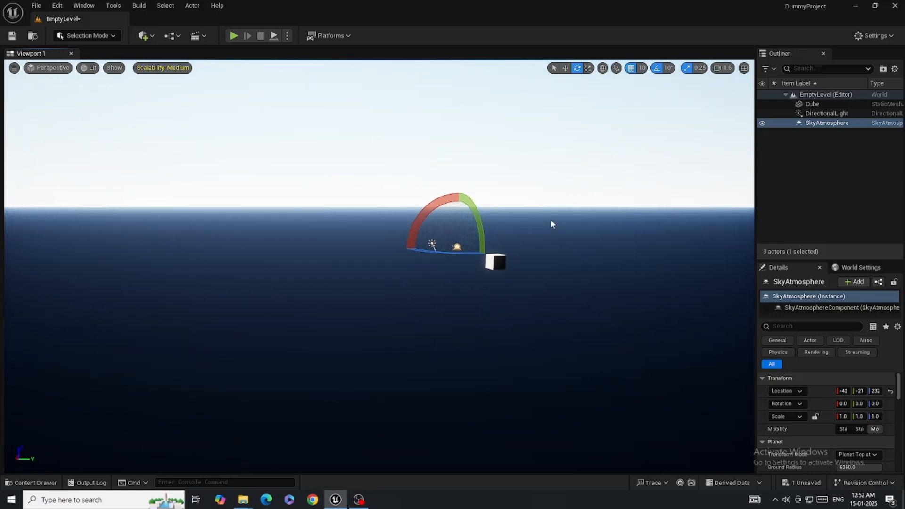
right_click_drag(550, 219, 598, 242)
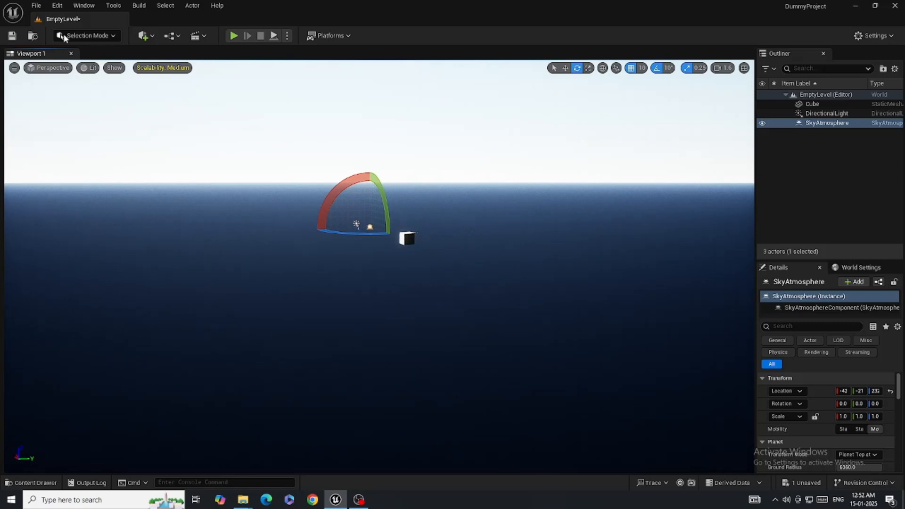
Step: Add an Exponential Height Fog actor to the level
left_click(114, 36)
left_click(143, 35)
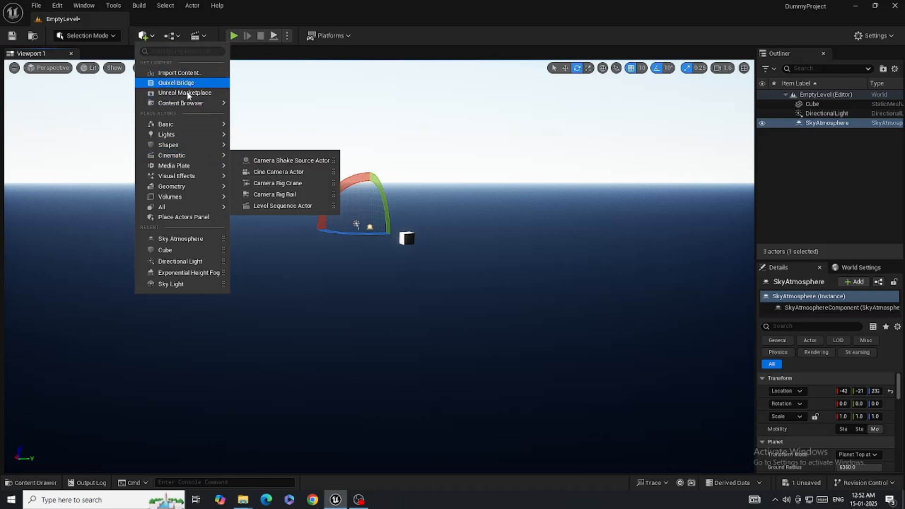
mouse_move(200, 182)
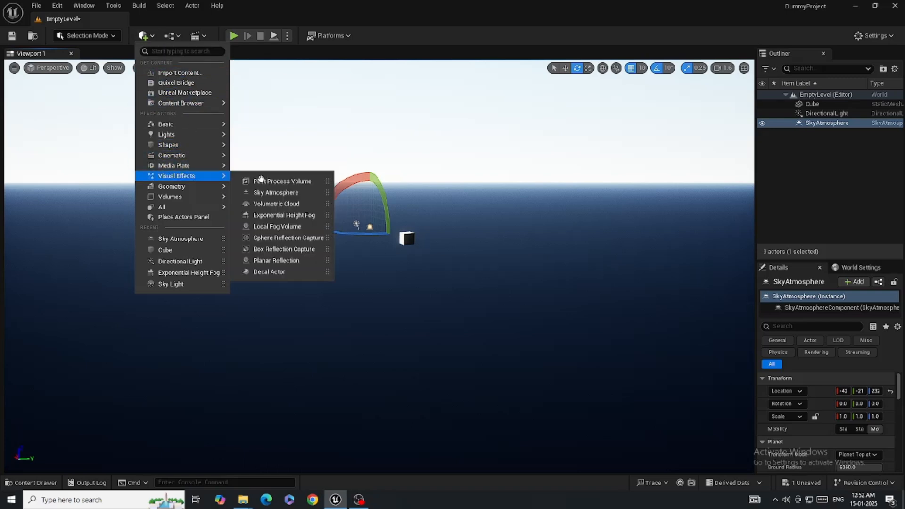
left_click(275, 215)
right_click_drag(431, 208, 409, 173)
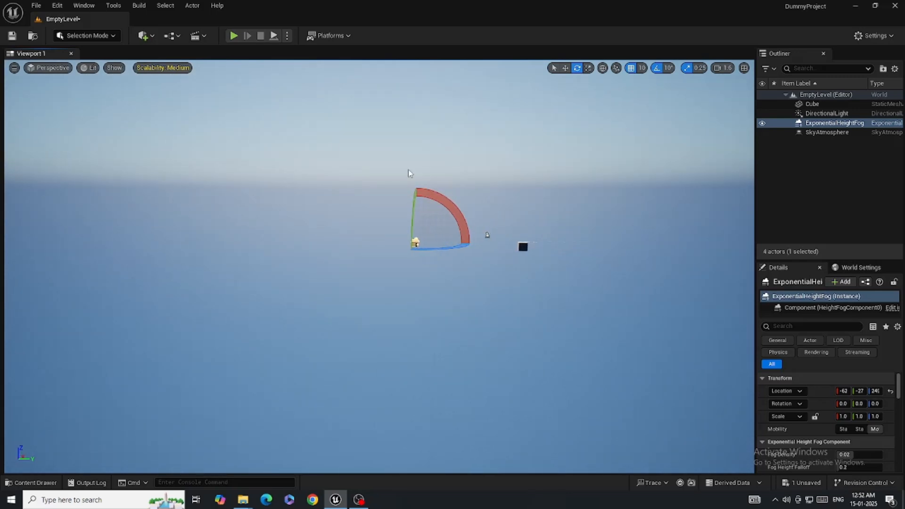
right_click_drag(464, 108, 413, 148)
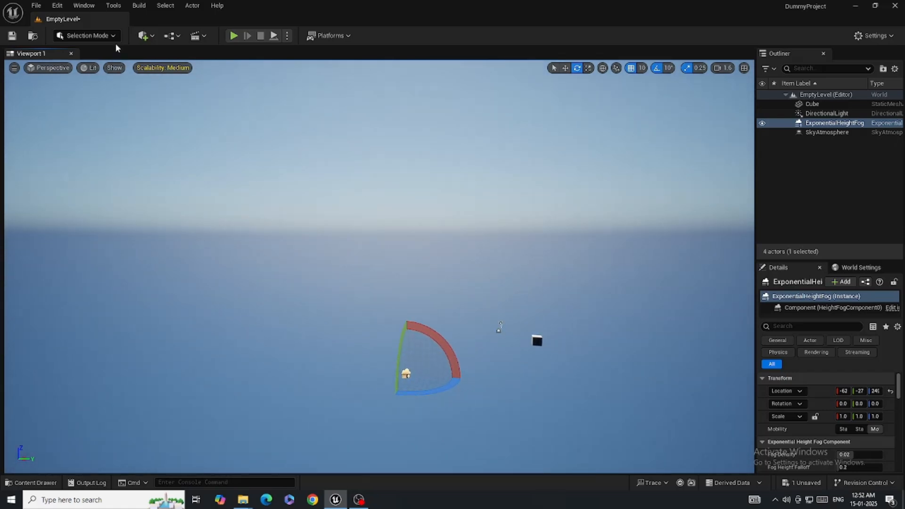
Step: Add a Volumetric Cloud actor to the level
left_click(144, 38)
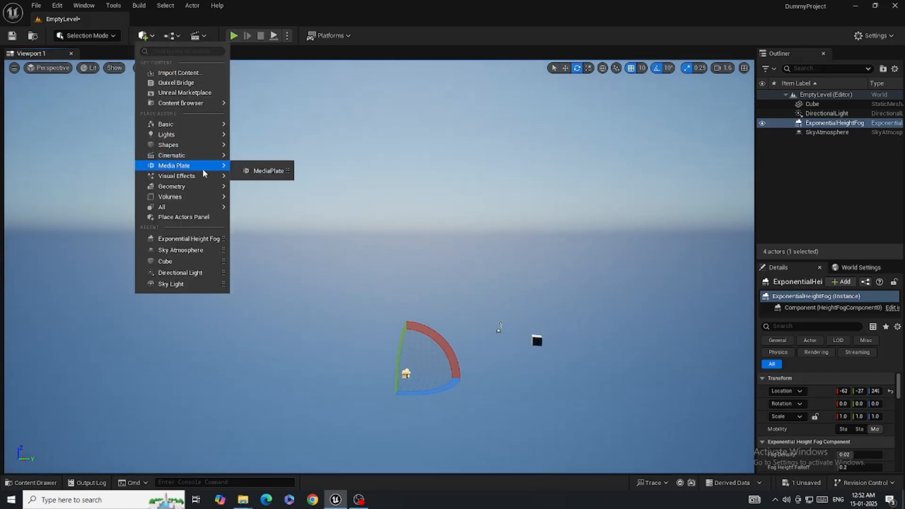
mouse_move(200, 180)
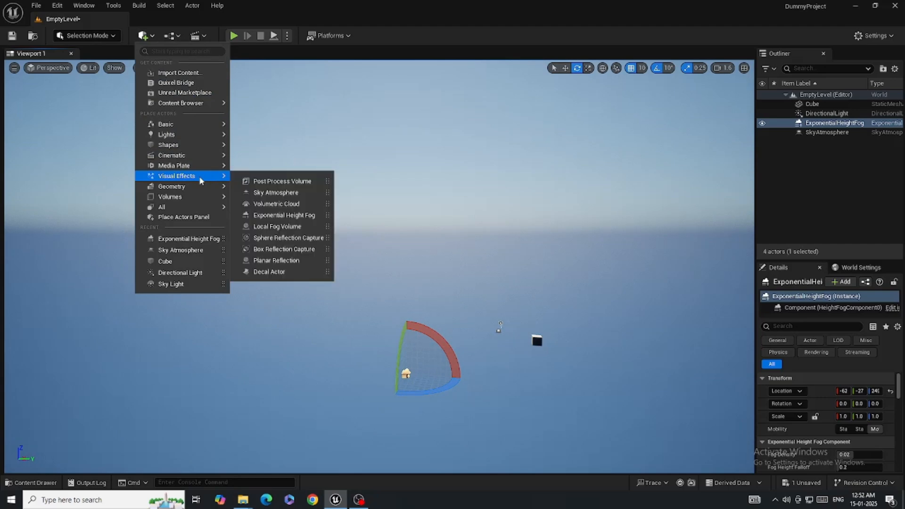
left_click(282, 203)
Step: Look around the level to examine the clouds, the fog at the horizon and the placed actors
mouse_move(377, 264)
right_mouse_down()
mouse_move(405, 250)
mouse_move(391, 269)
mouse_move(375, 272)
right_mouse_up()
key("a")
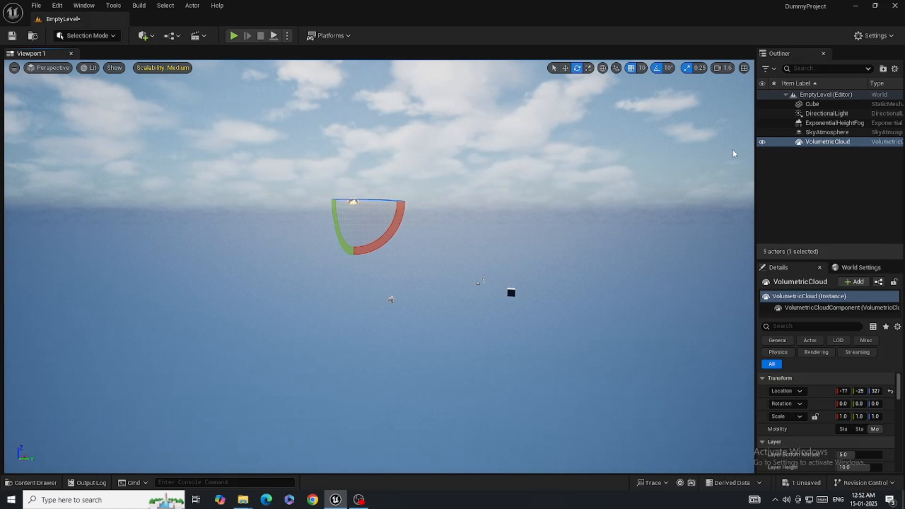
key("w")
right_click_drag(377, 264, 360, 250)
key("s")
key("d")
key("w")
key("a")
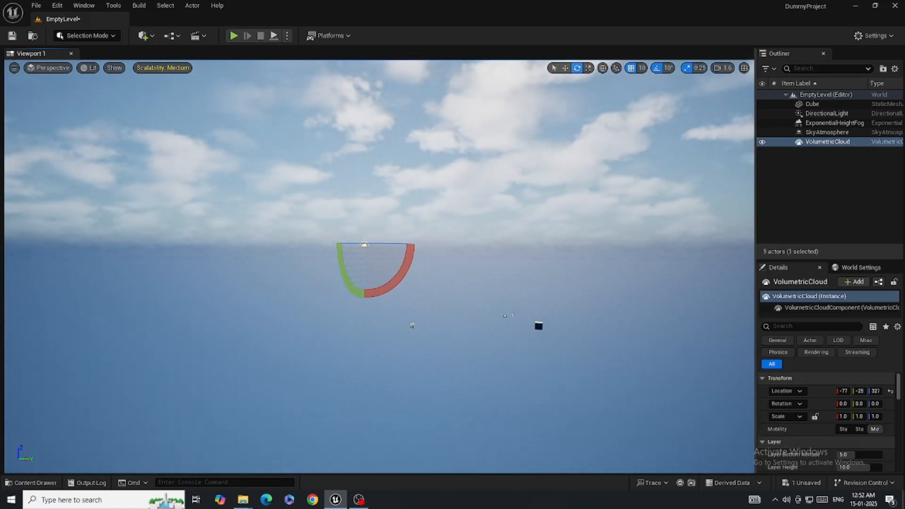
right_click_drag(444, 118, 430, 123)
key("d")
key("a")
key("d")
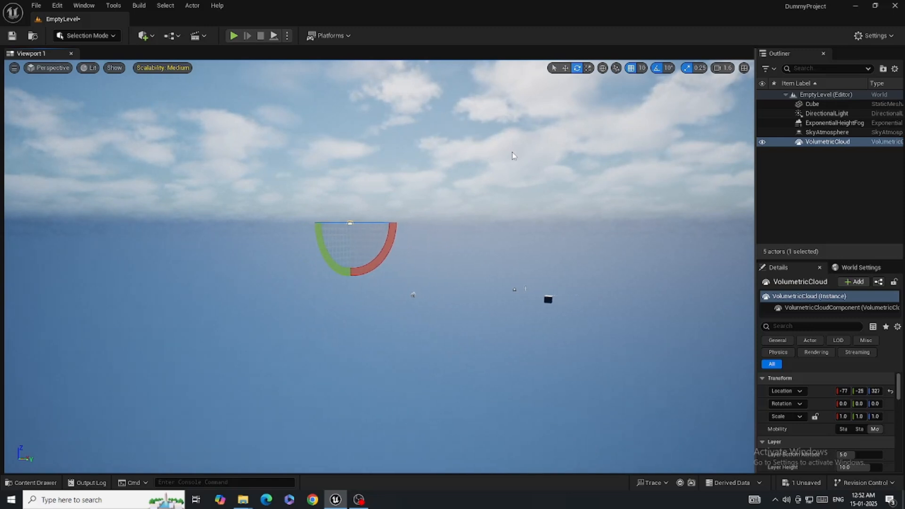
key("d")
right_click_drag(514, 156, 521, 173)
key("e")
key("a")
key("d")
key("a")
key("d")
key("w")
key("a")
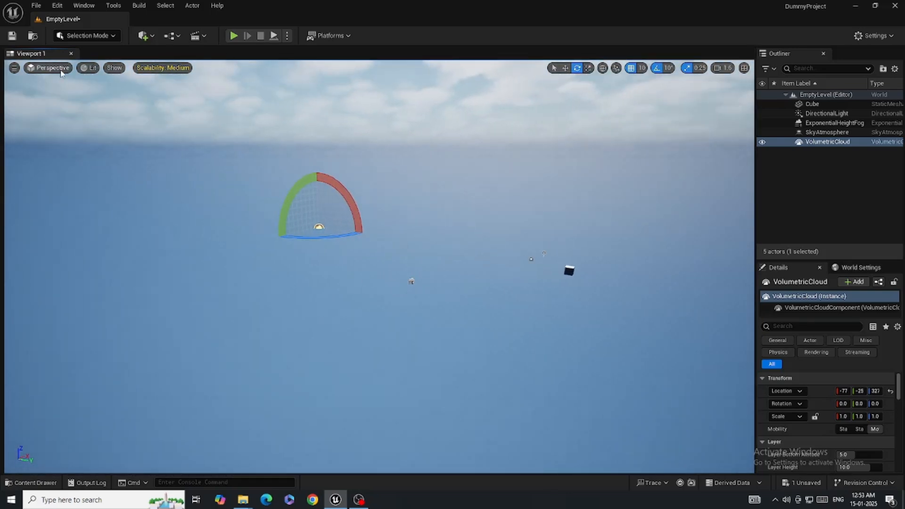
left_click(146, 36)
mouse_move(187, 187)
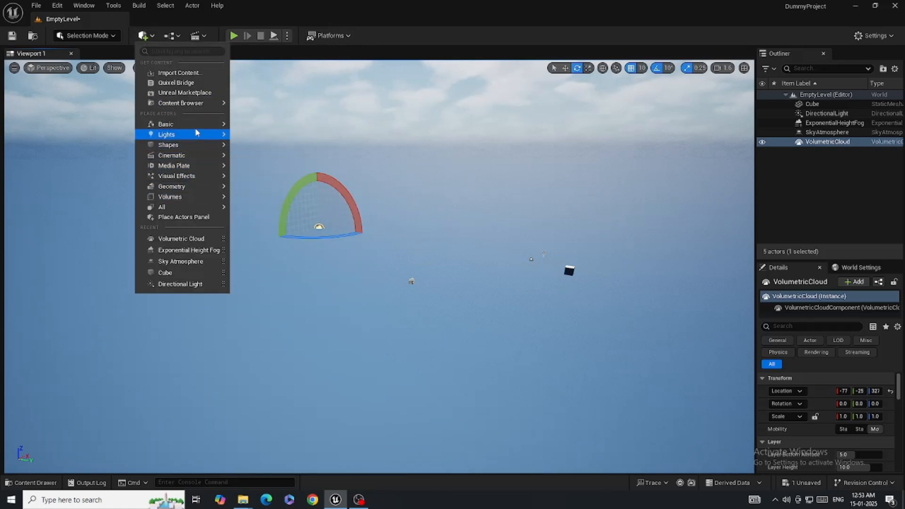
mouse_move(195, 135)
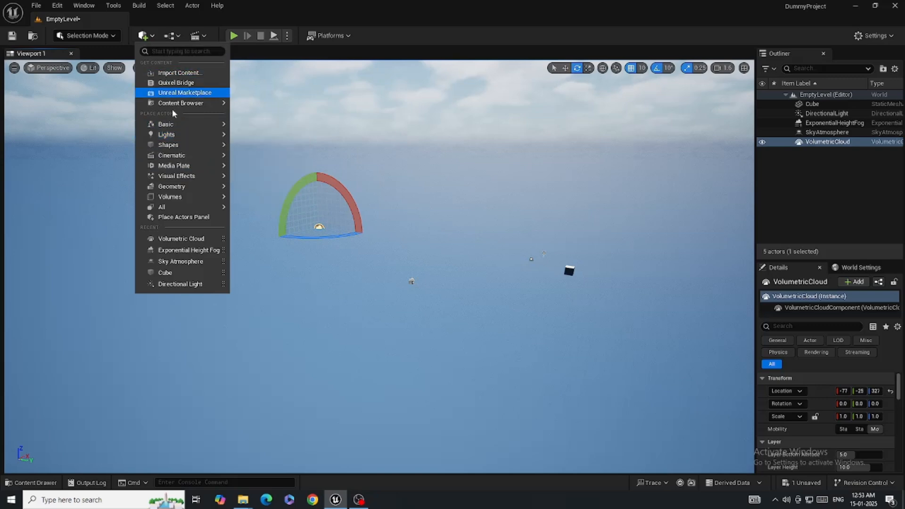
Step: Switch to Landscape mode and create a new landscape beneath the cube, using the settings already shown
left_click(97, 34)
left_click(98, 35)
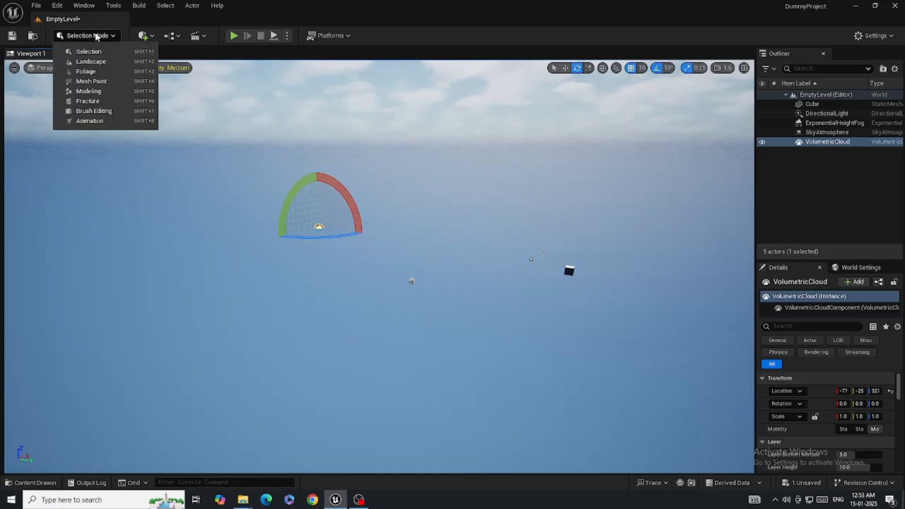
left_click(100, 61)
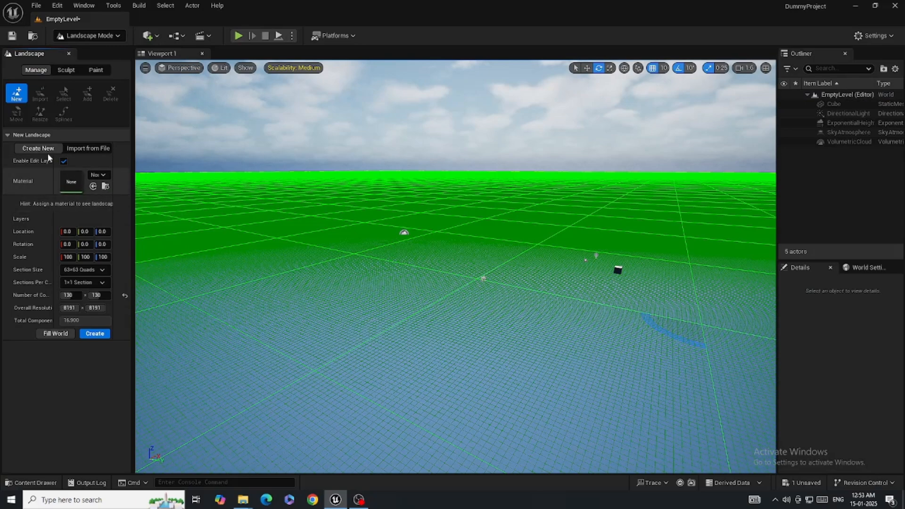
right_click_drag(422, 303, 483, 319)
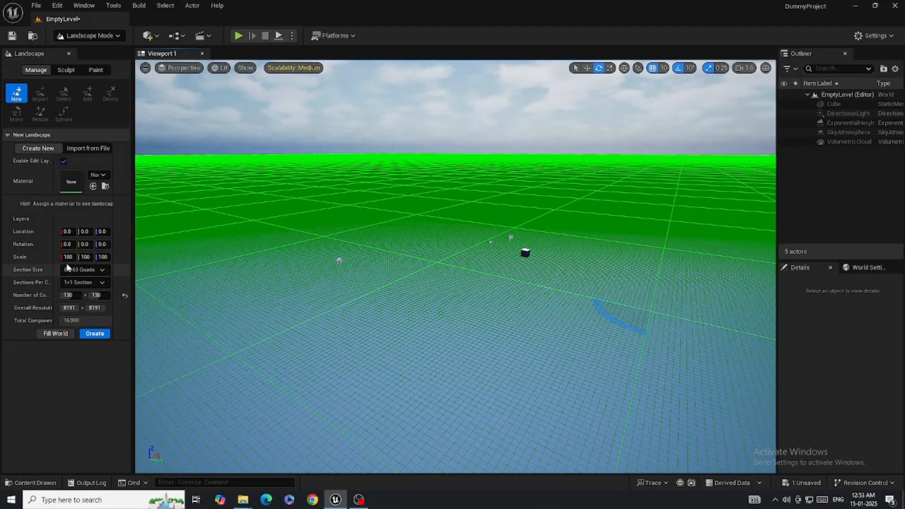
mouse_move(416, 277)
right_mouse_down()
mouse_move(453, 279)
mouse_move(401, 279)
right_mouse_up()
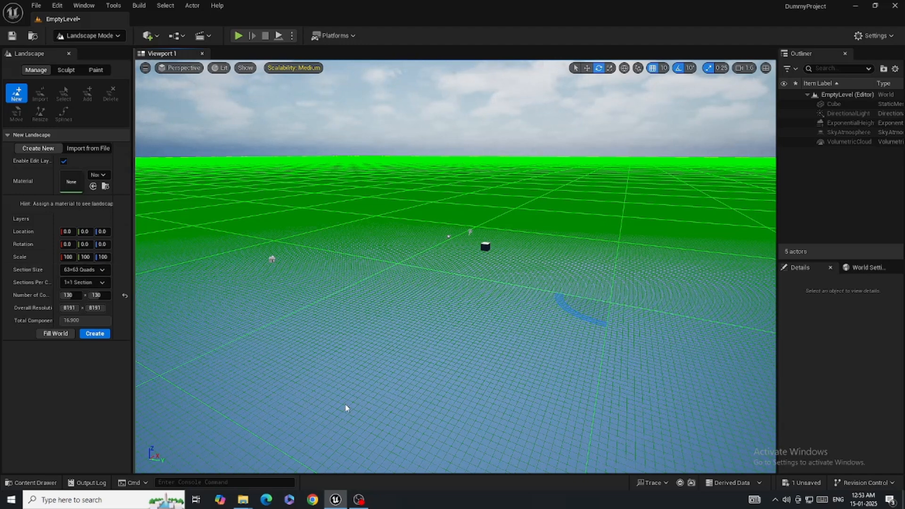
left_click(97, 335)
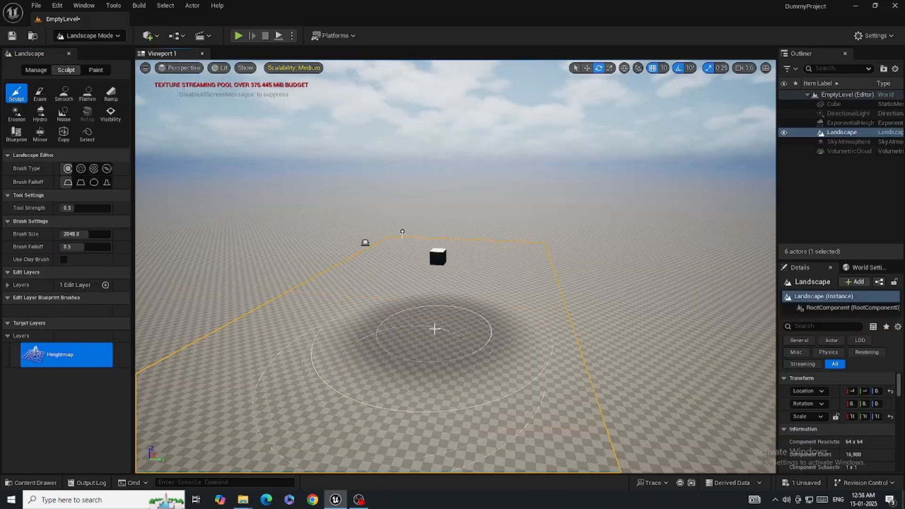
mouse_move(434, 327)
right_mouse_down()
mouse_move(474, 316)
mouse_move(431, 316)
right_mouse_up()
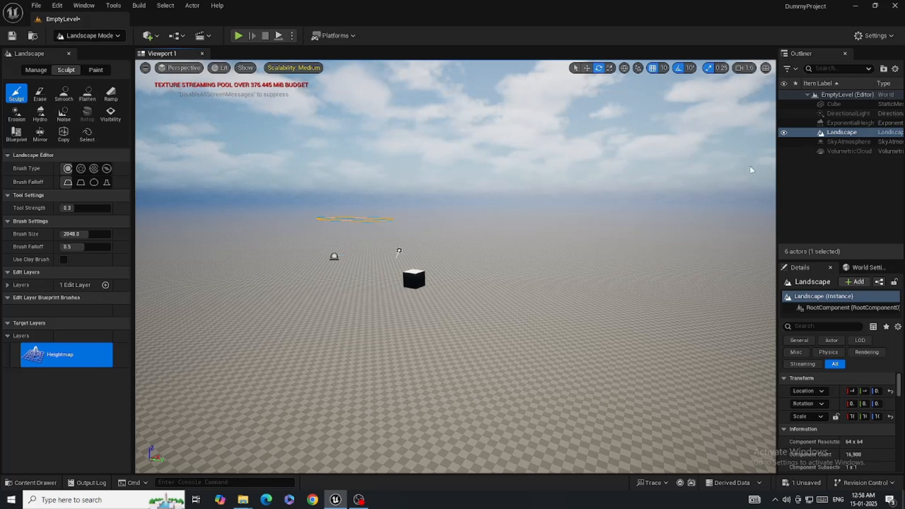
Step: View the Event BeginPlay node in the level blueprint's event graph and close the blueprint editor
left_click(152, 39)
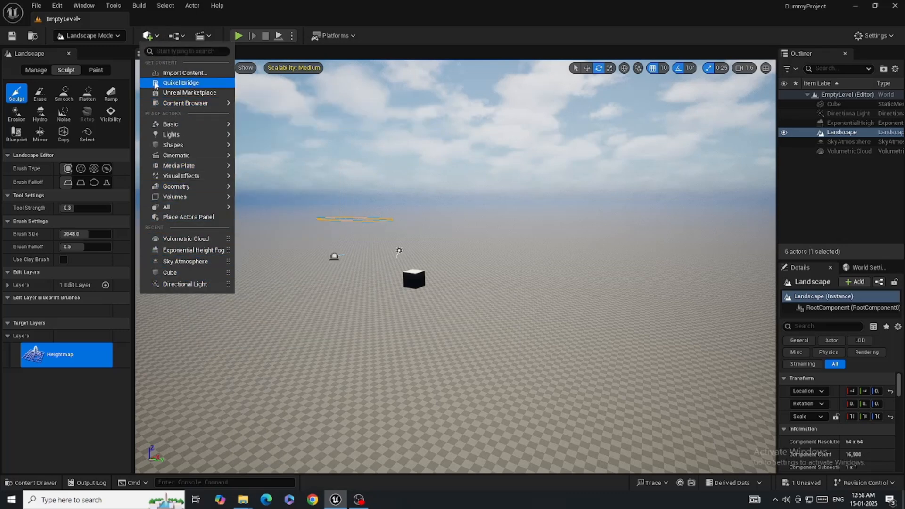
left_click(182, 36)
left_click(182, 37)
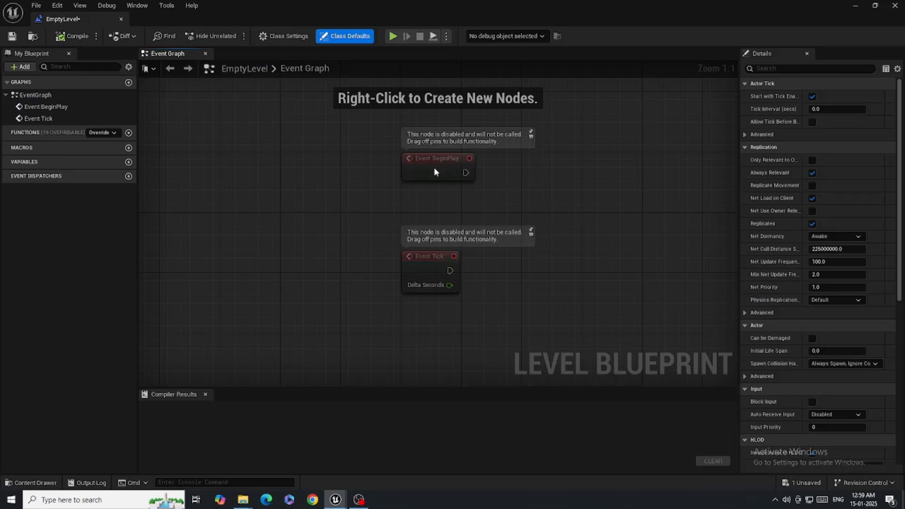
left_click(434, 169)
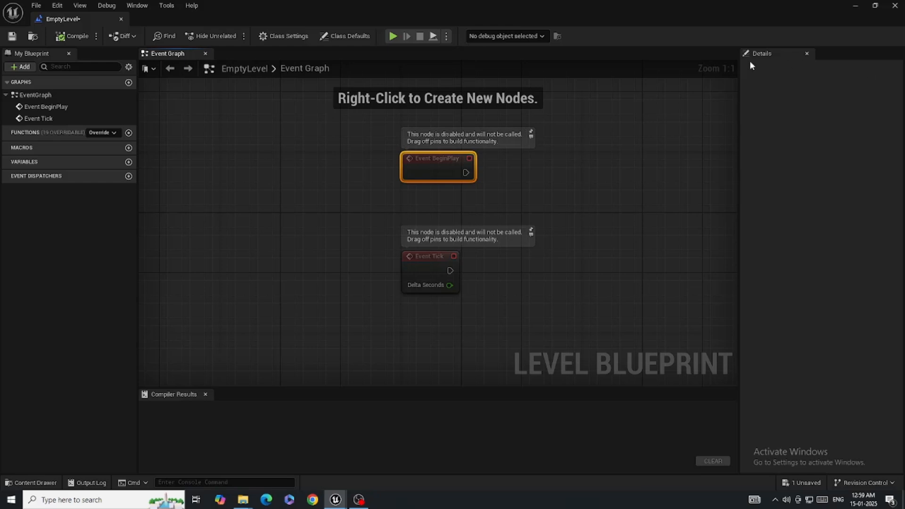
left_click(895, 5)
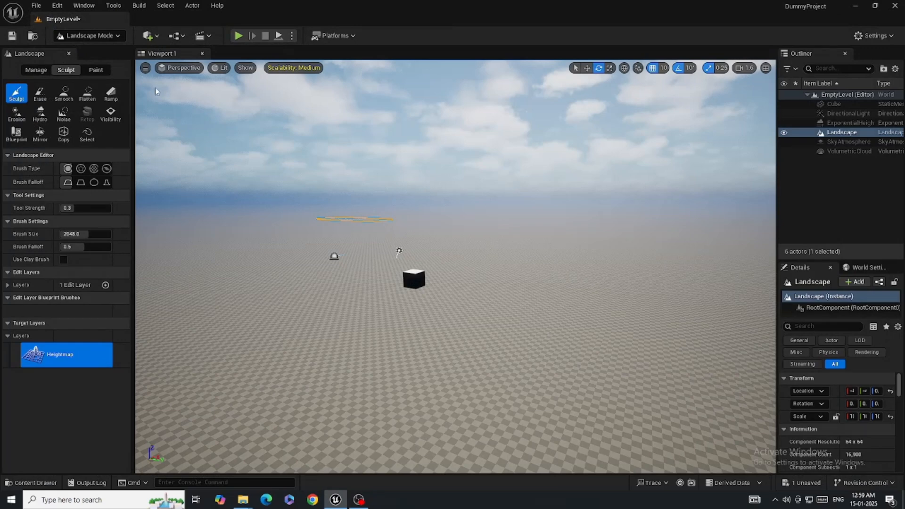
Step: Browse the list of existing Blueprint classes that can be opened
left_click(151, 36)
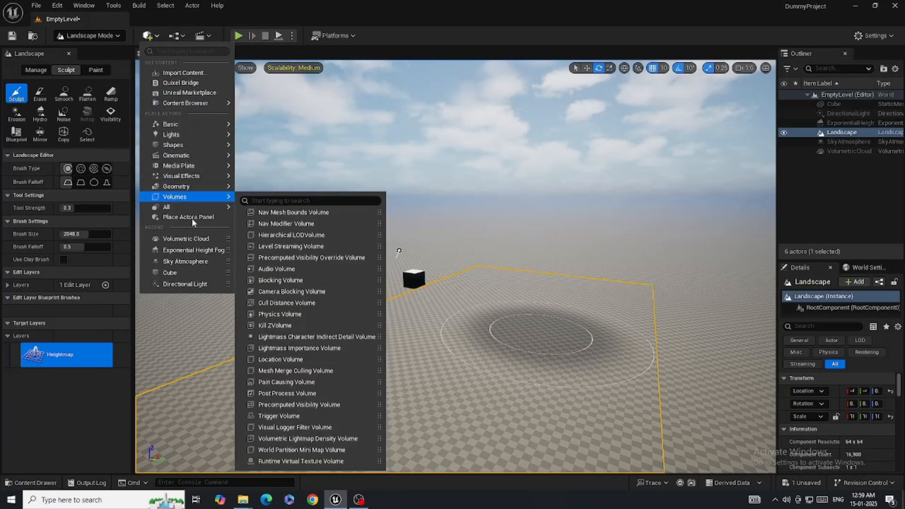
left_click(177, 36)
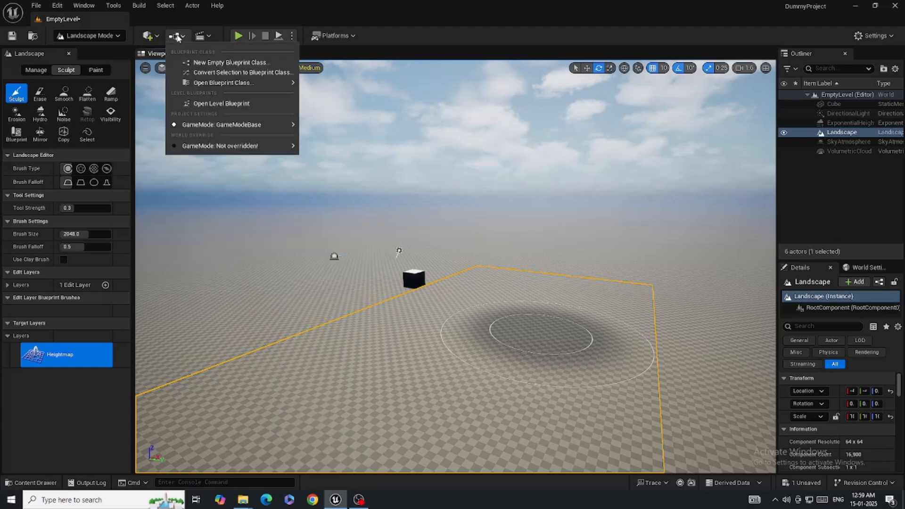
mouse_move(272, 83)
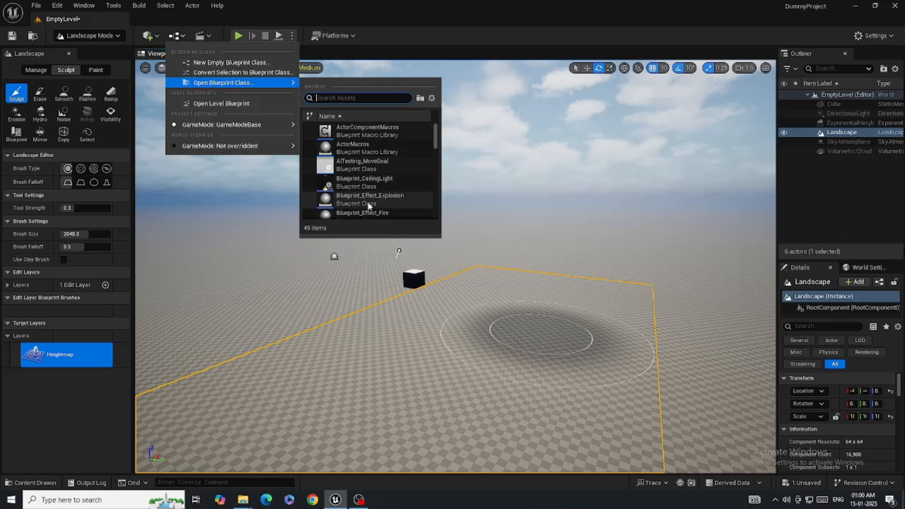
scroll(366, 188, "down", 3)
scroll(366, 189, "down", 5)
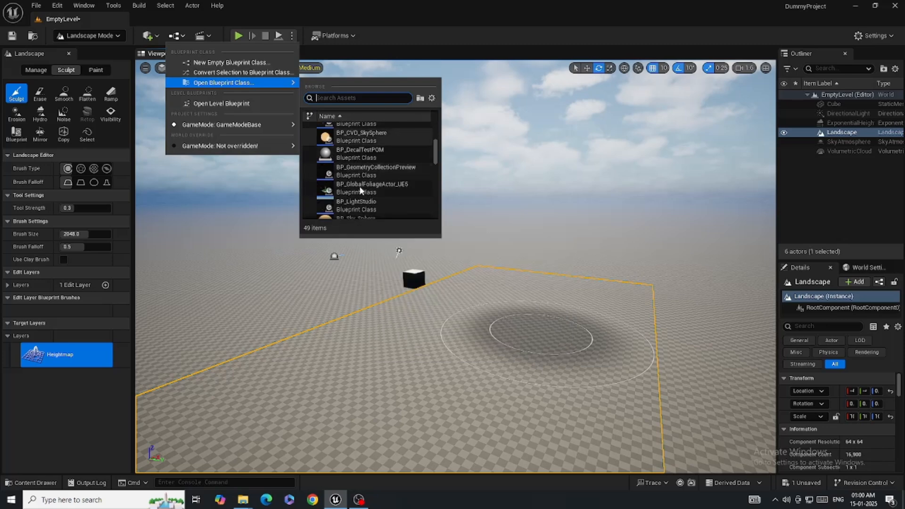